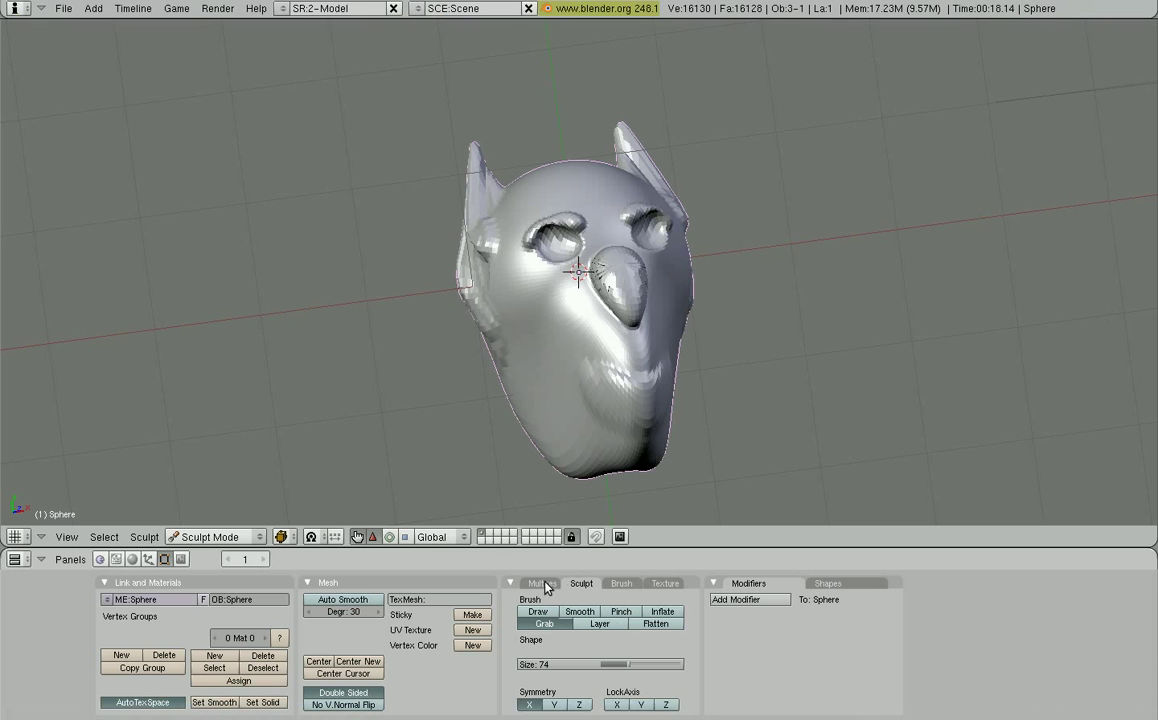
Apply Multires on the head, baking the sculpted ears, eyes and snout into the mesh
click(543, 583)
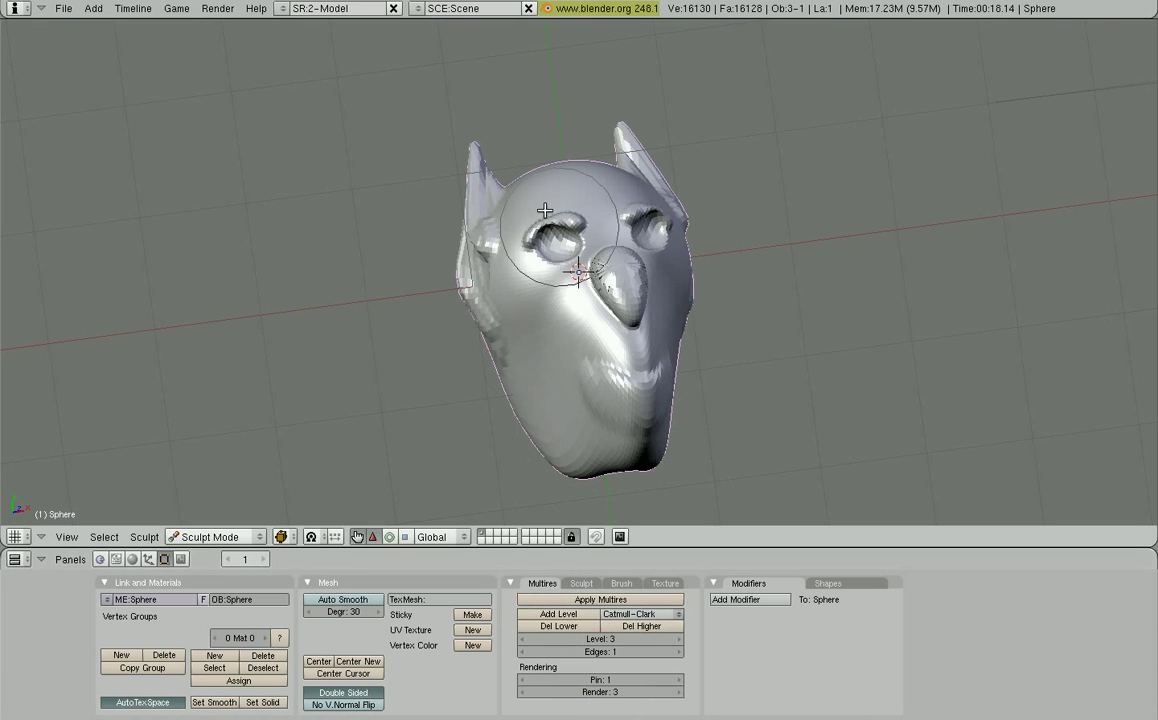
mouse_move(782, 433)
middle_down()
mouse_move(724, 437)
mouse_move(723, 388)
mouse_move(677, 362)
mouse_move(662, 398)
mouse_move(711, 440)
mouse_move(615, 452)
mouse_move(341, 302)
mouse_move(349, 314)
middle_up()
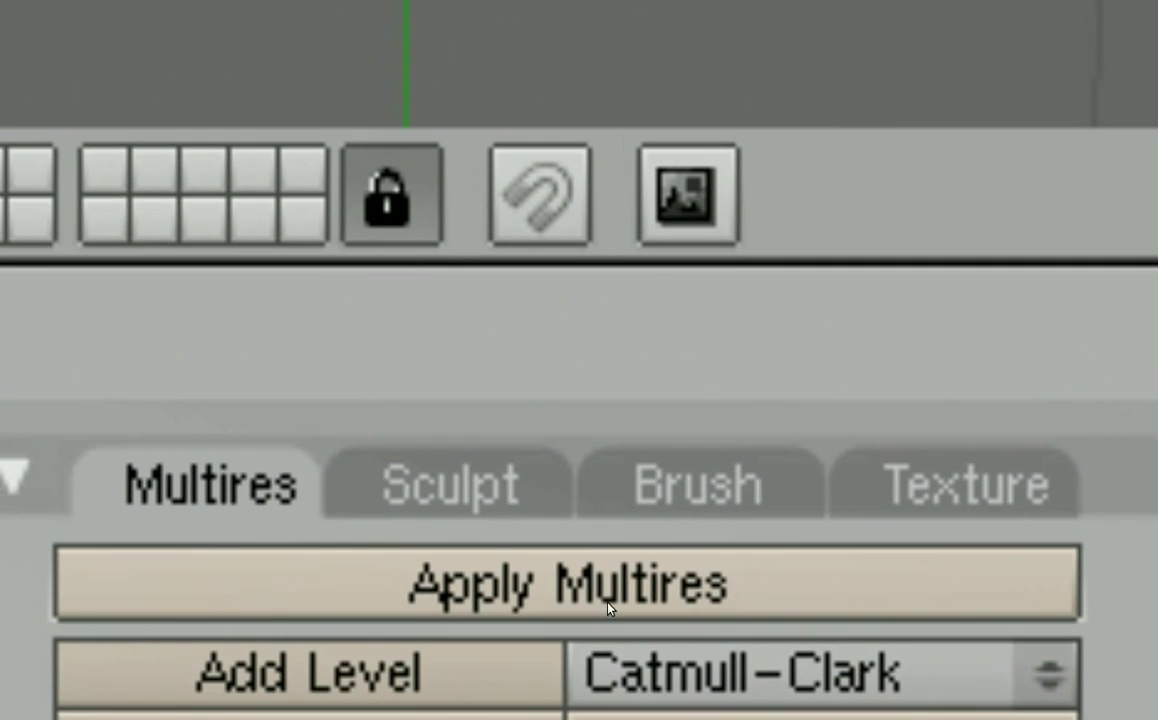
click(608, 587)
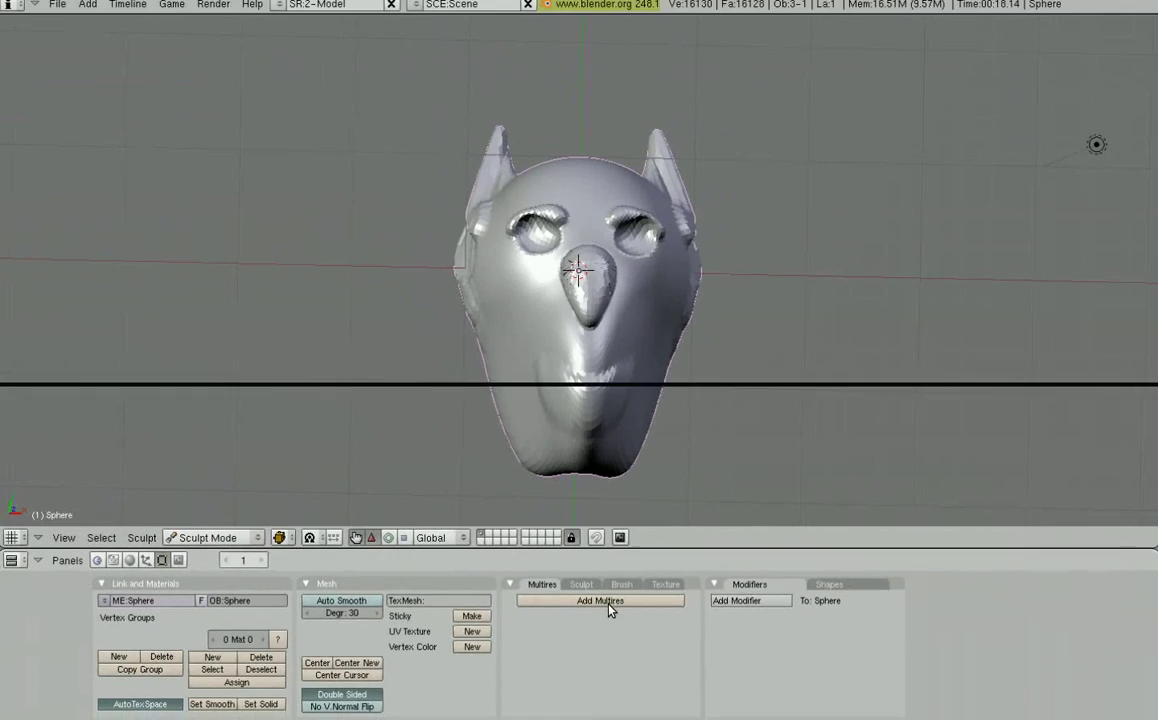
mouse_move(664, 344)
mouse_down()
mouse_move(584, 261)
mouse_move(574, 266)
mouse_move(610, 310)
mouse_up()
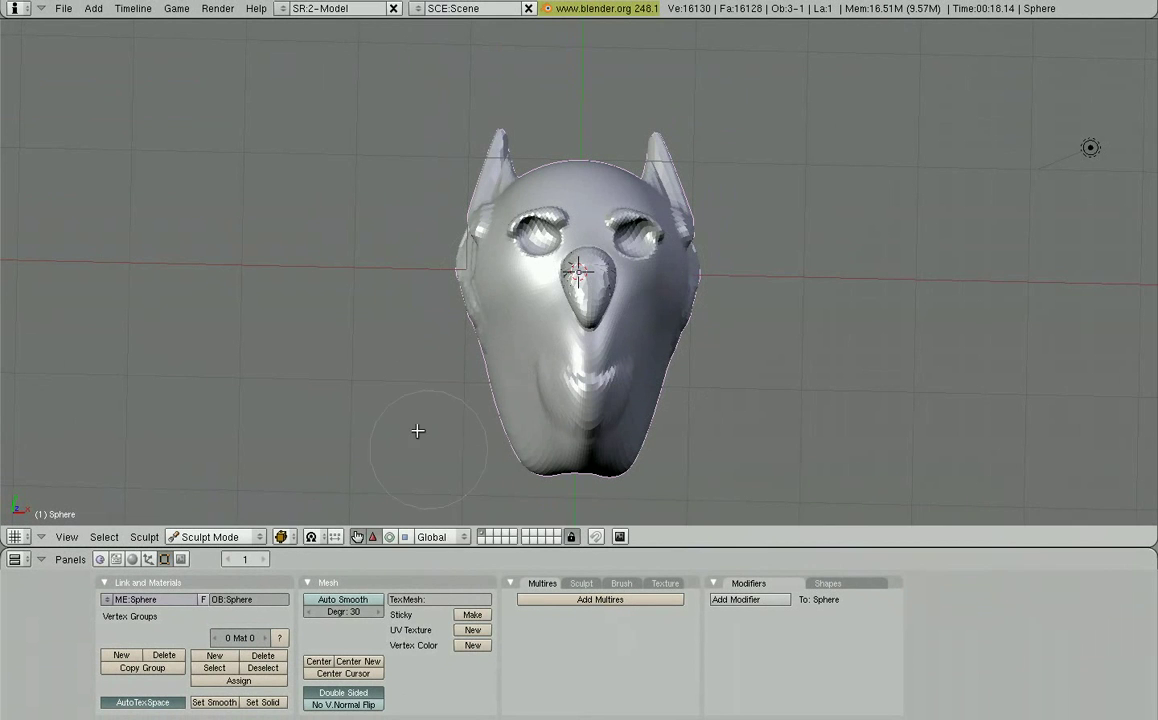
middle_drag(411, 393, 452, 375)
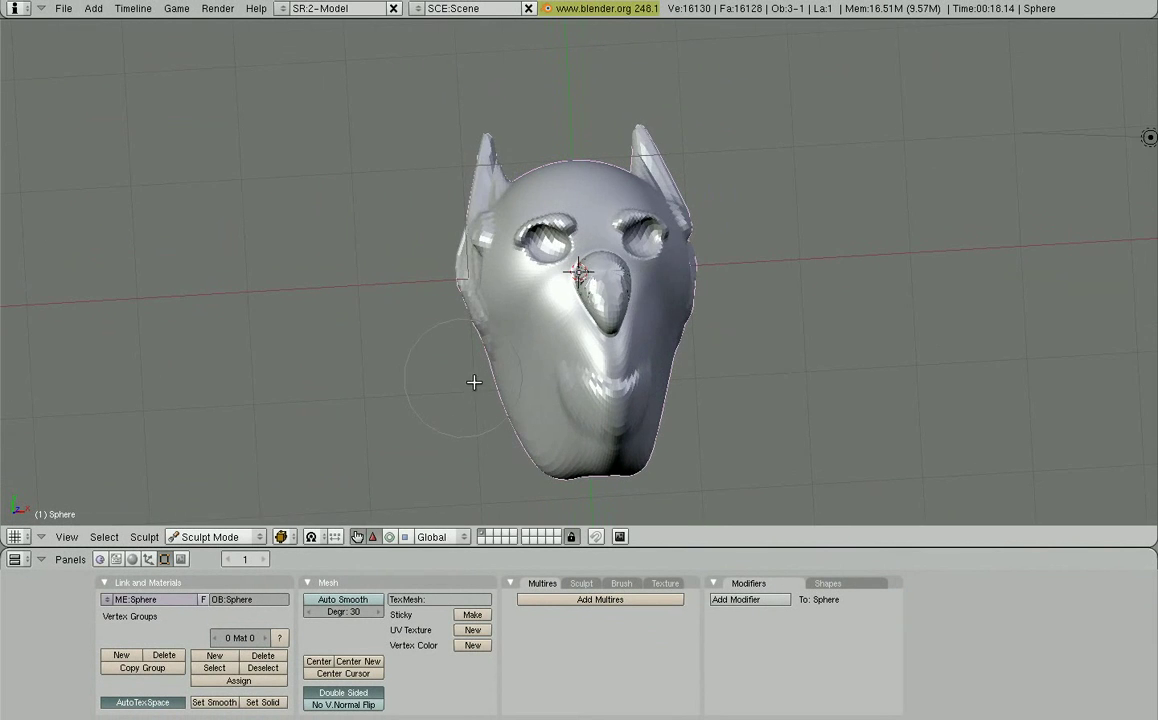
Switch to the front view and change from Sculpt Mode to Object Mode
scroll(478, 388, down, 3)
key(KP_1)
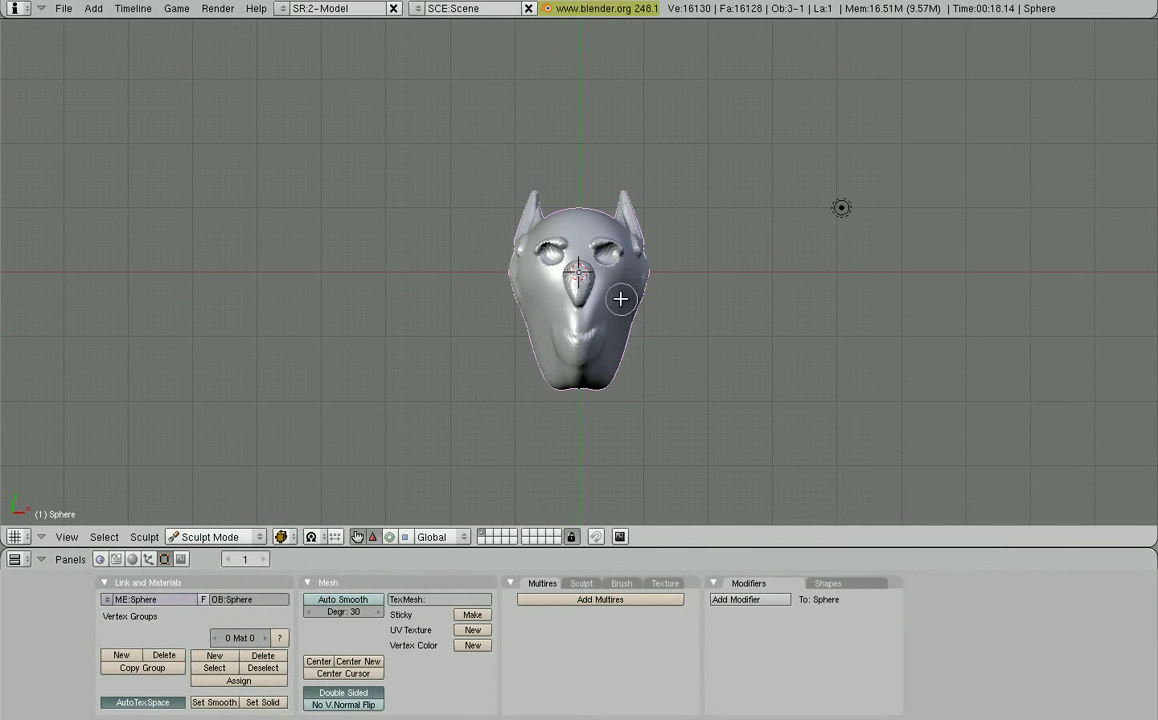
click(208, 537)
click(211, 521)
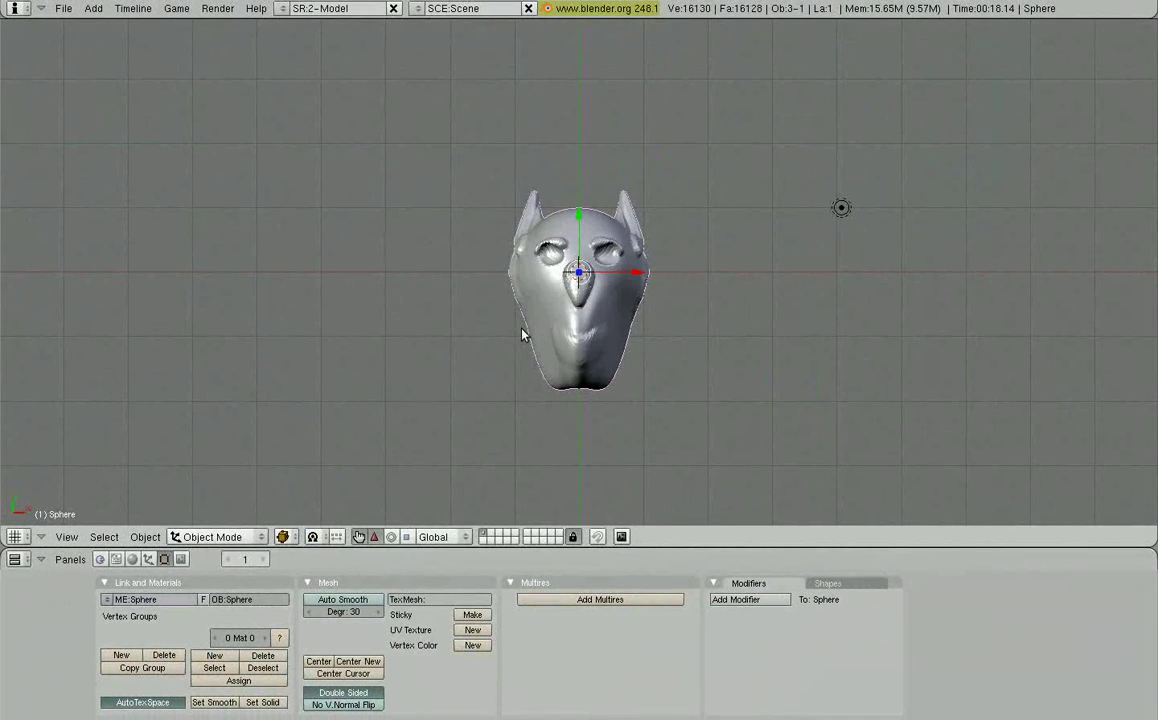
Duplicate the head, place the copy to the right, and select that right-hand duplicate
key(shift+d)
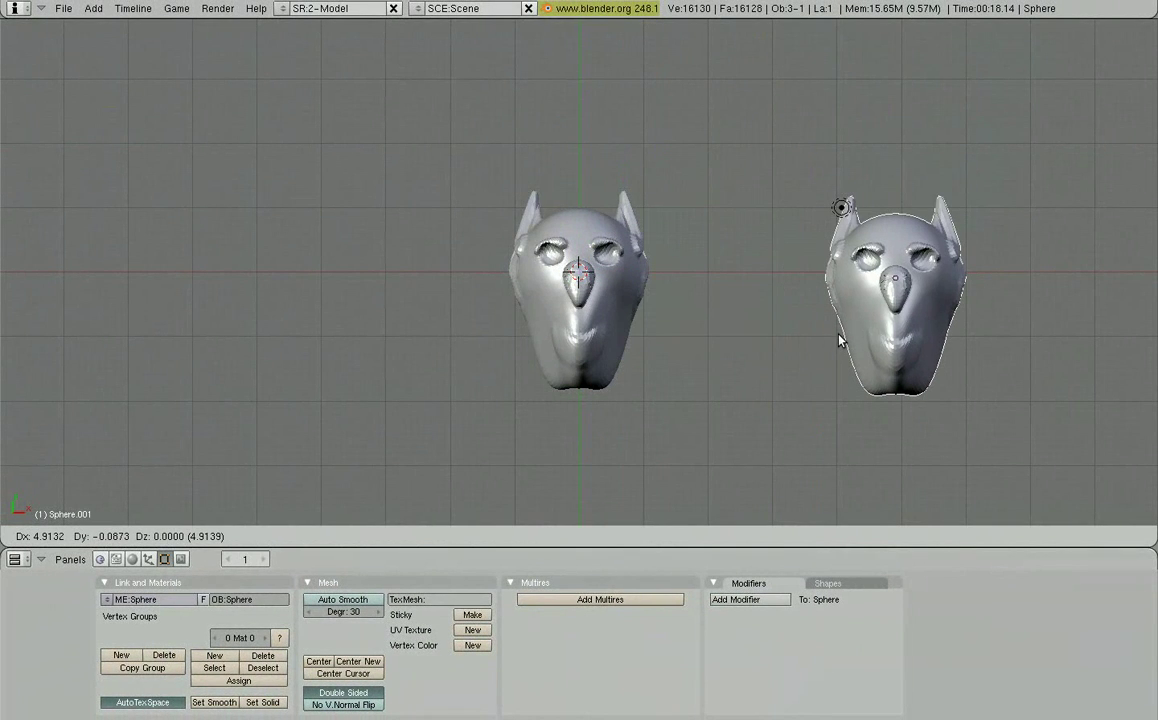
click(838, 334)
right_click(577, 302)
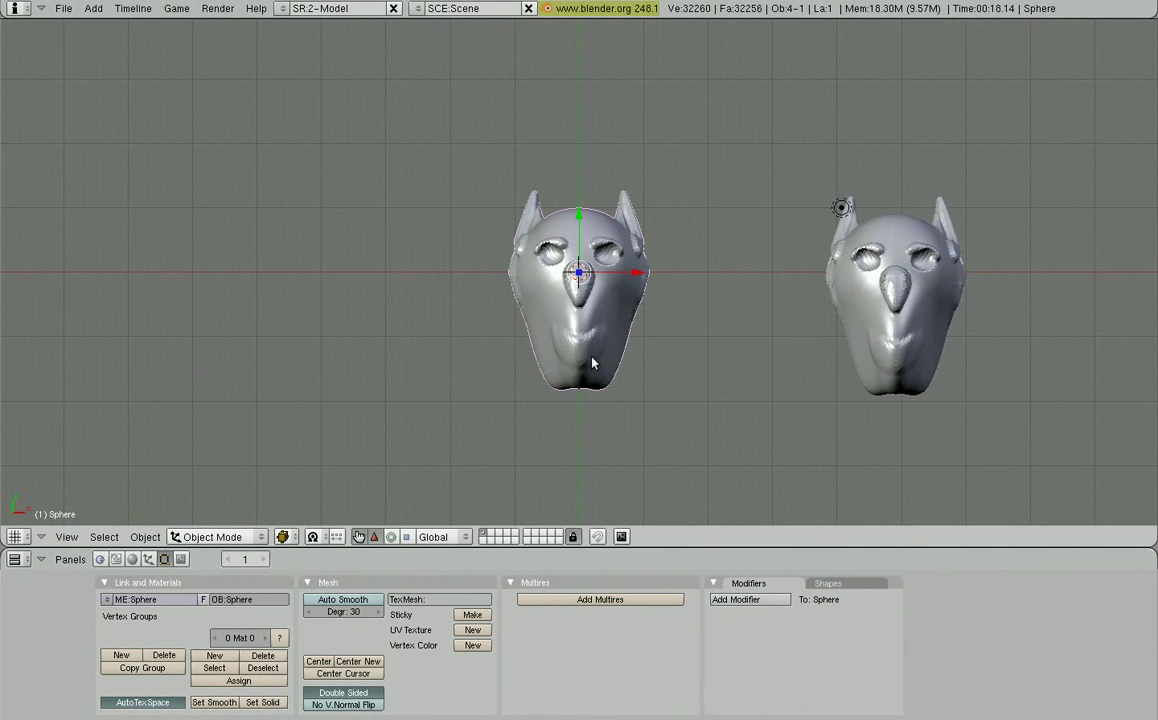
right_click(913, 312)
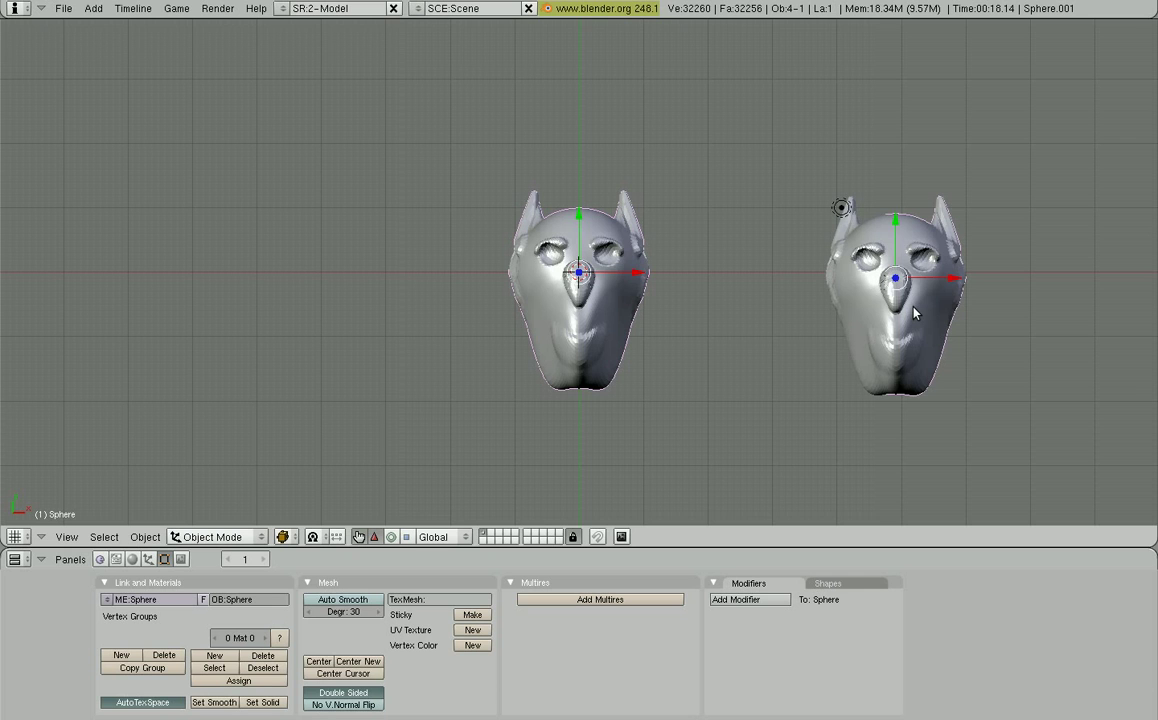
Select and centre on duplicate head Sphere.001 and add a new particle system to it
right_click(913, 313)
key(KP_Decimal)
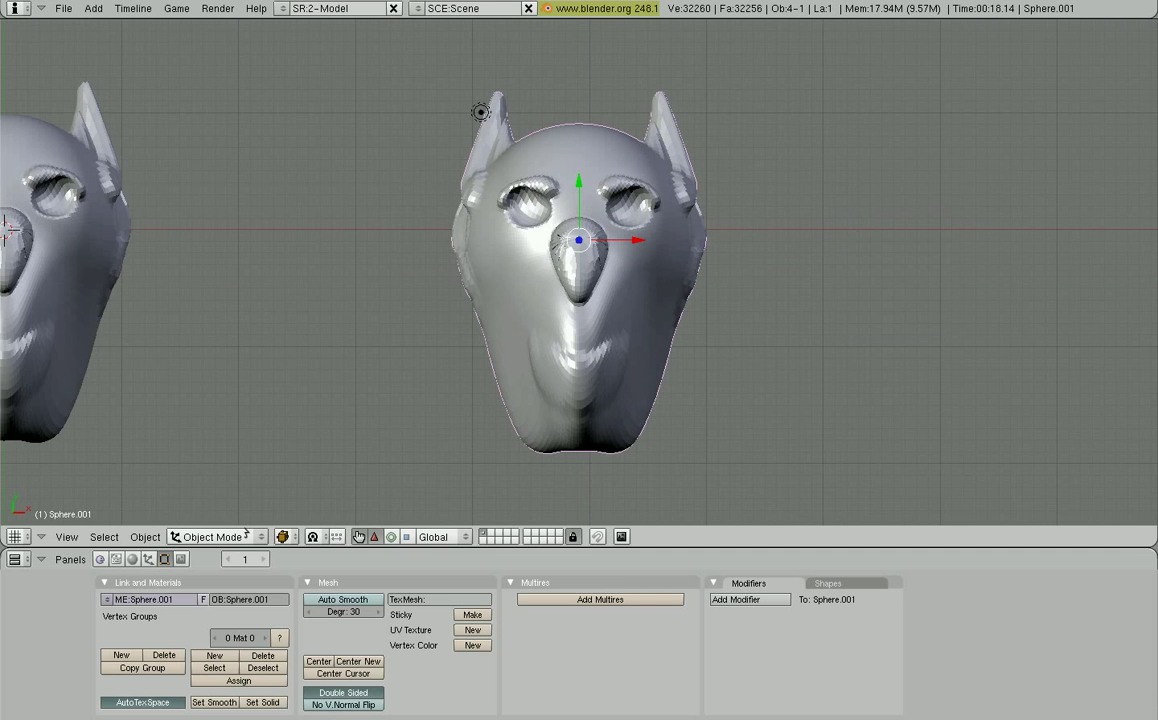
click(148, 559)
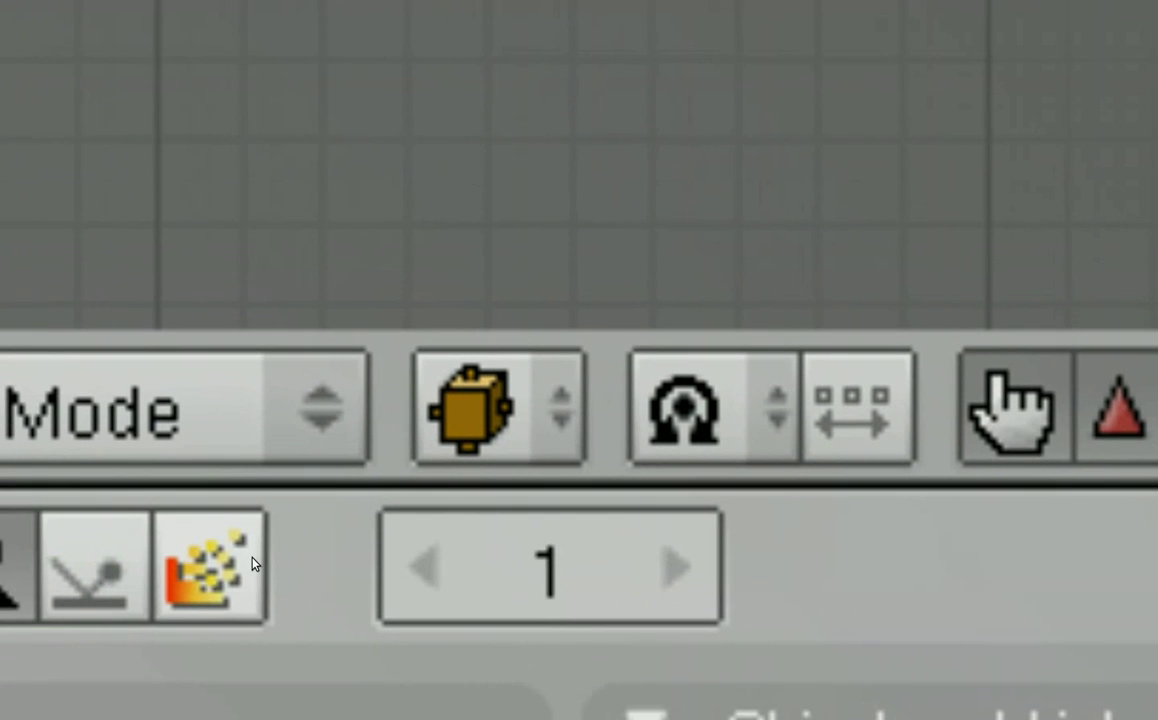
click(365, 504)
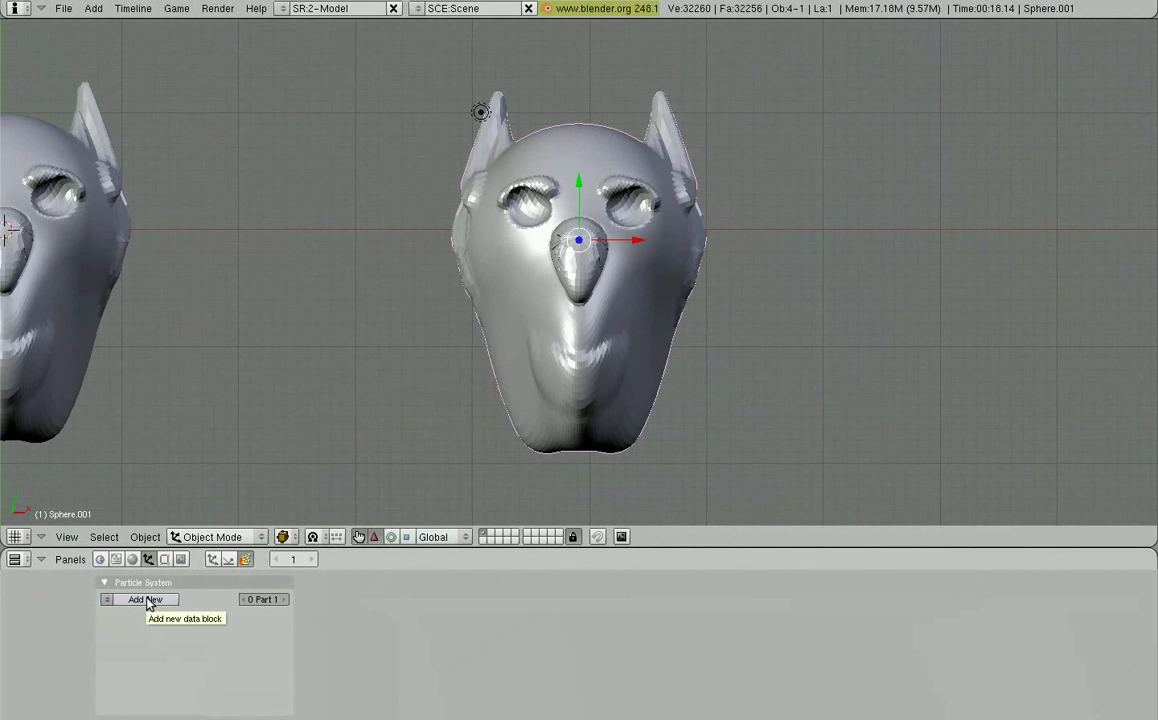
click(146, 600)
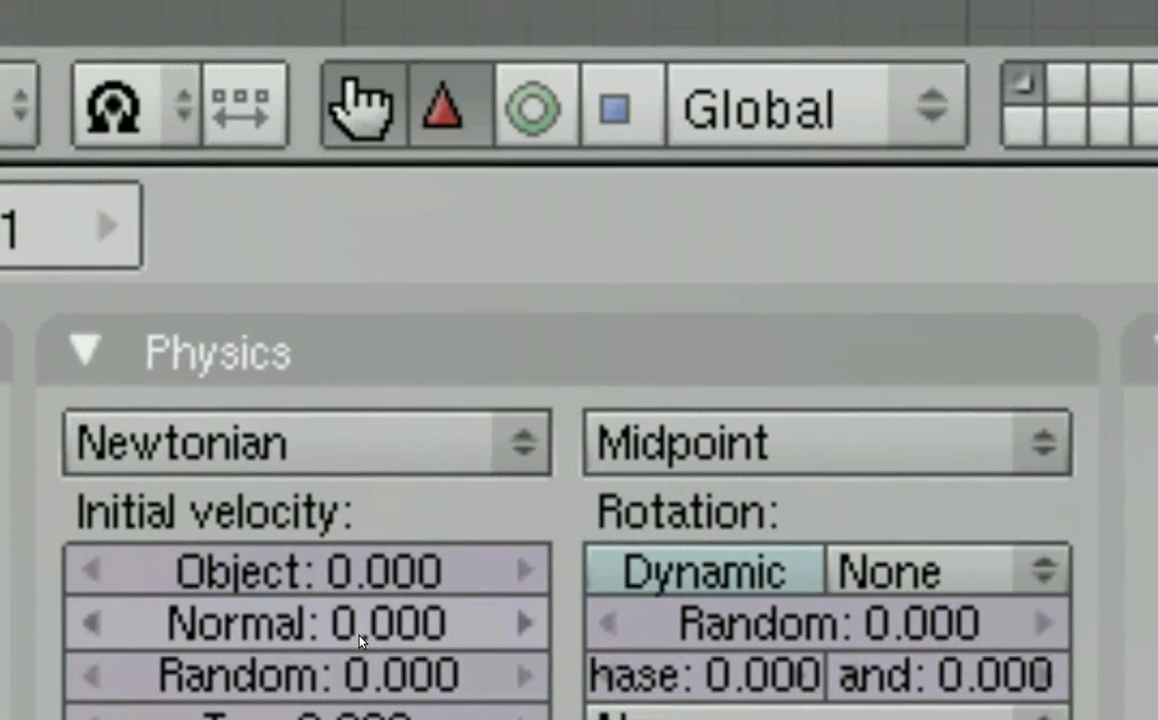
Set the particles' Normal velocity to 0.5 and change the type from Emitter to Hair
click(377, 598)
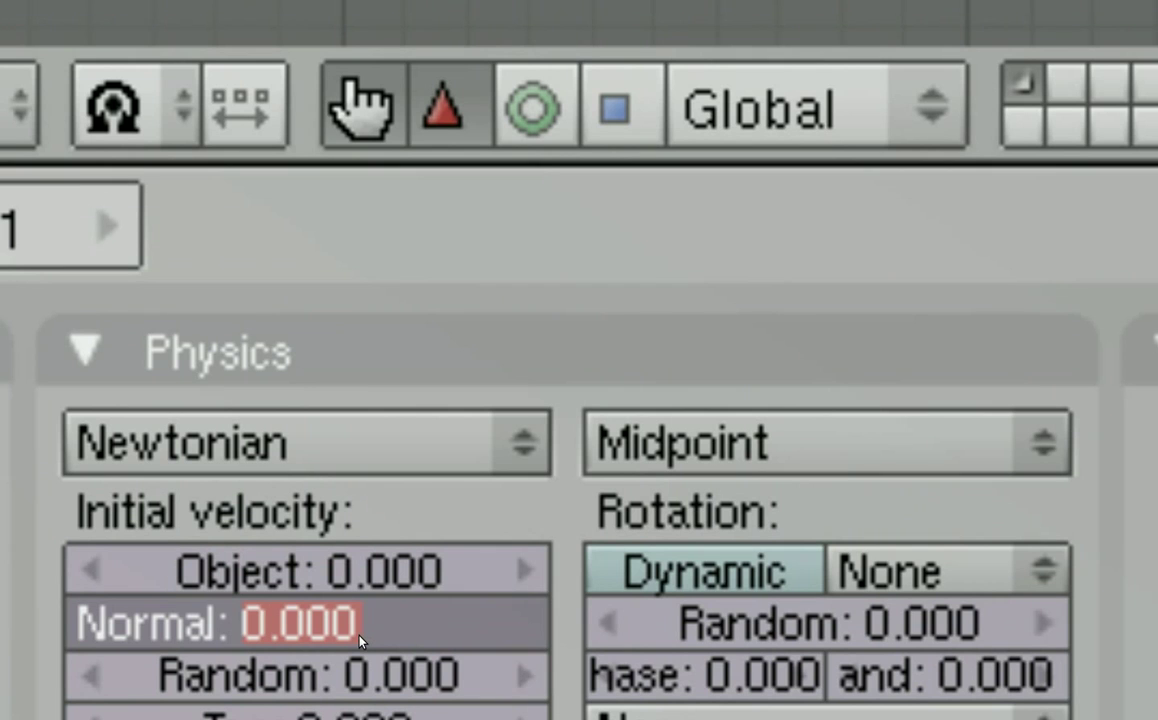
text(.5)
key(Return)
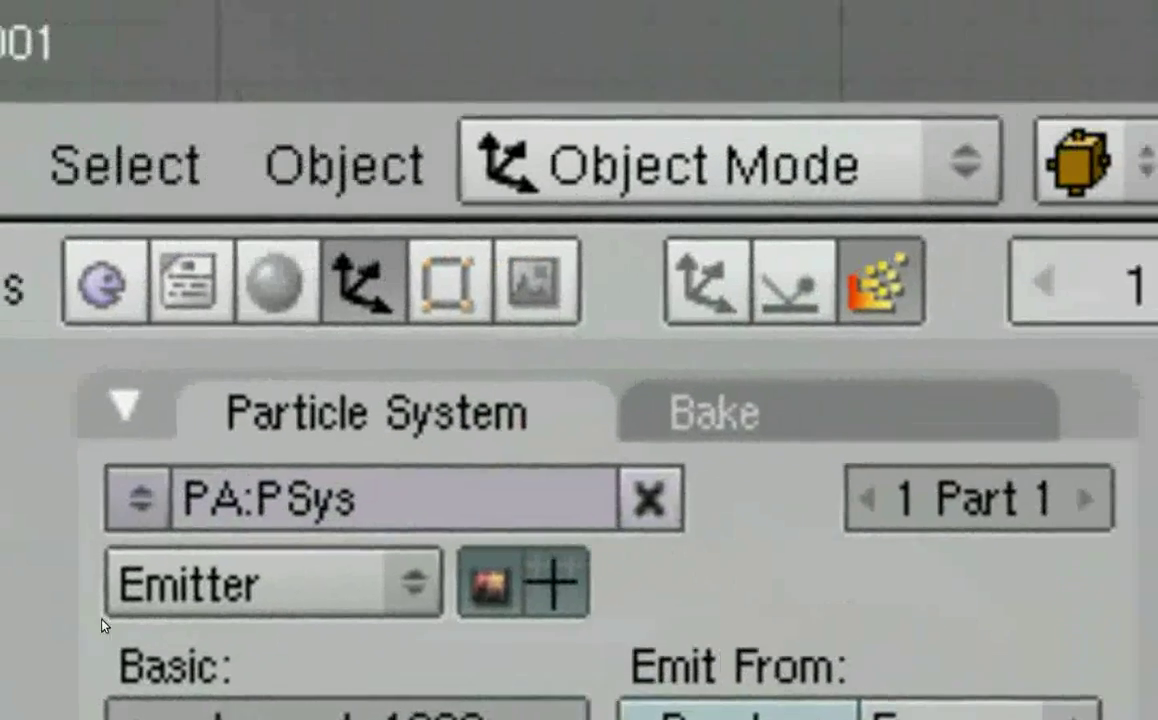
click(301, 598)
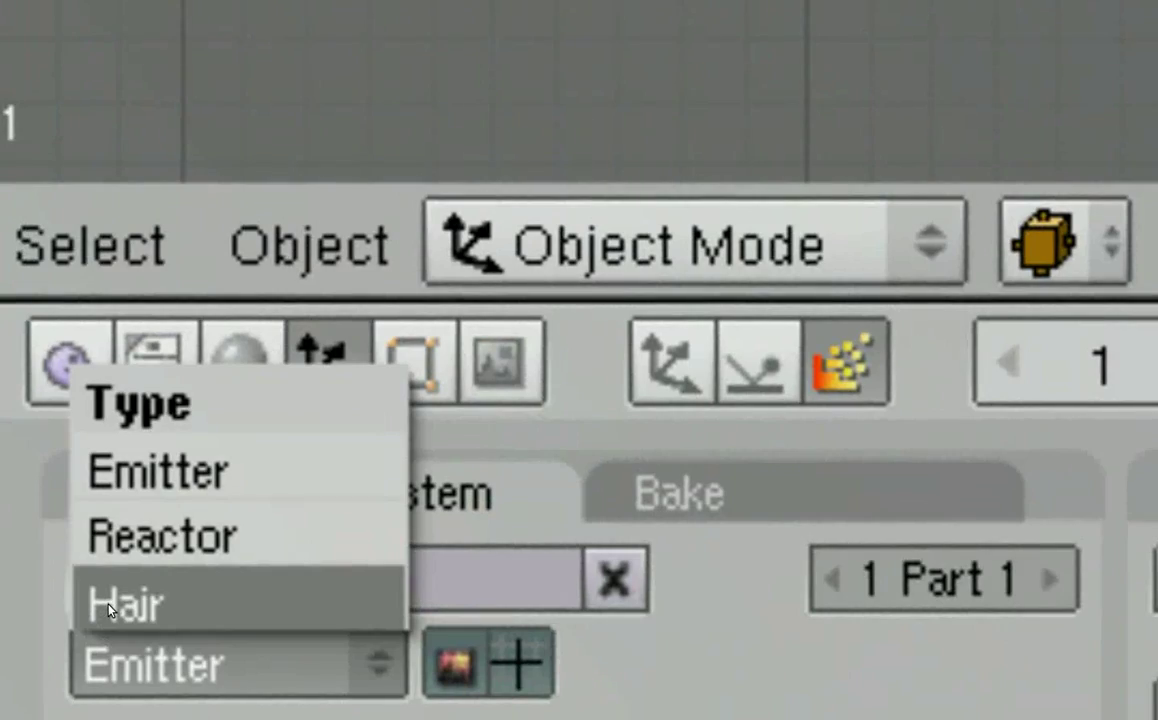
click(108, 606)
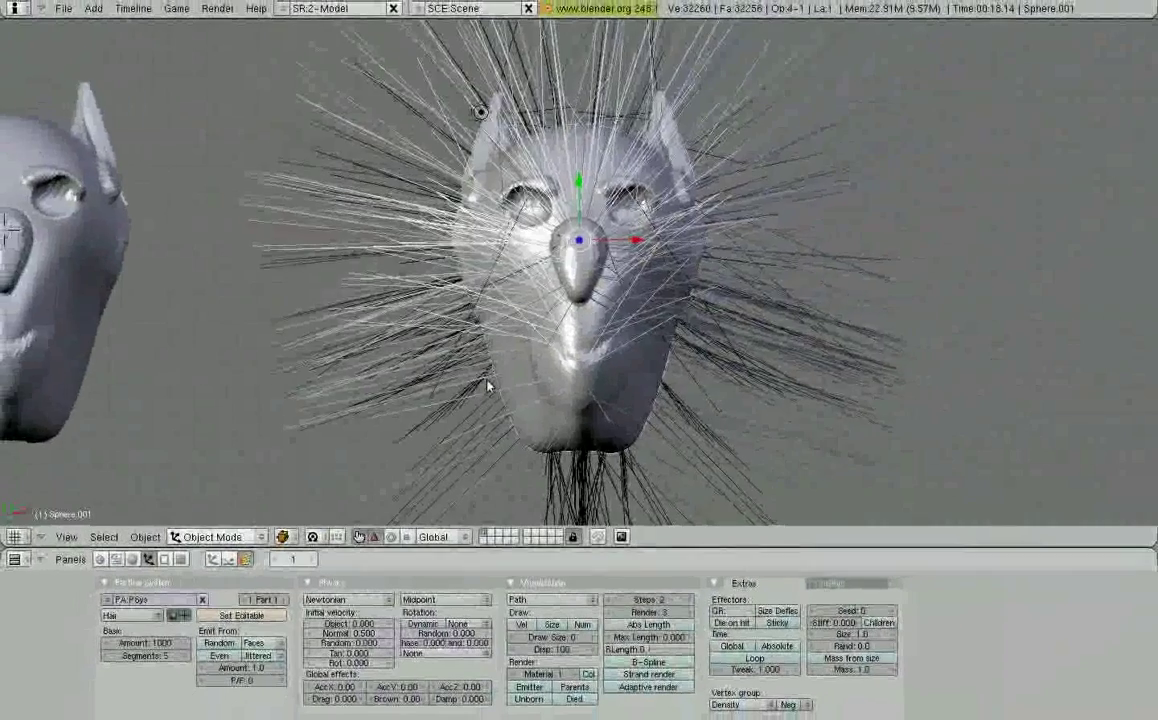
scroll(487, 386, down, 3)
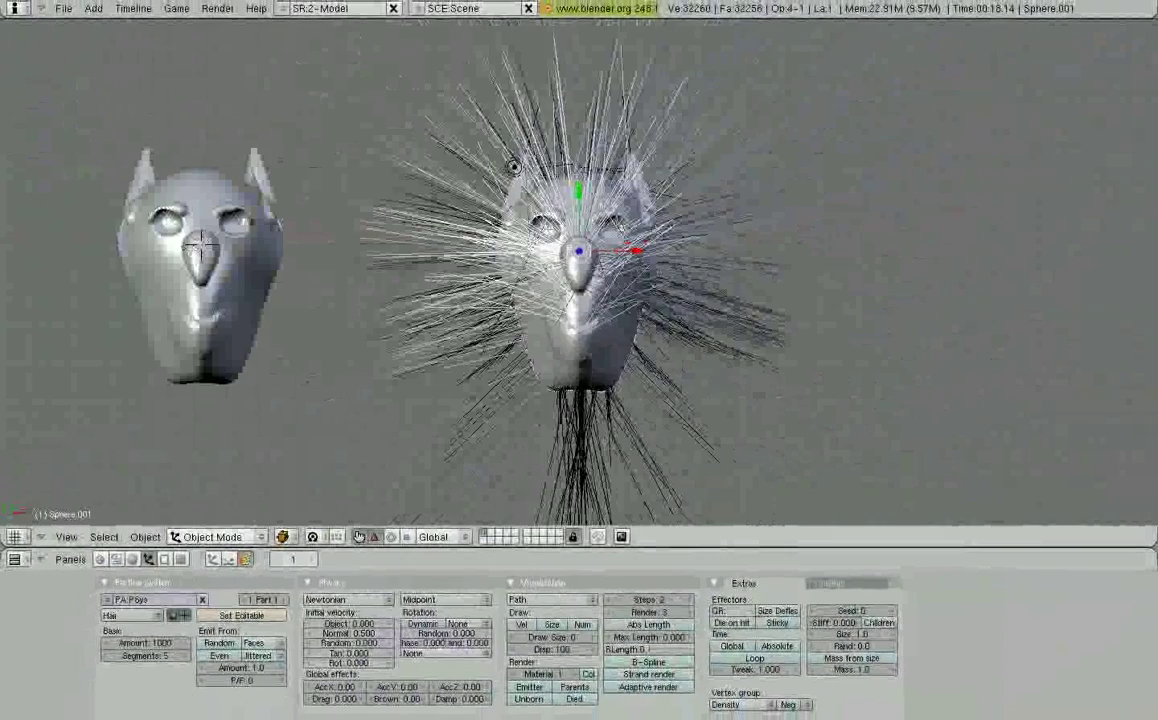
middle_drag(540, 480, 255, 420)
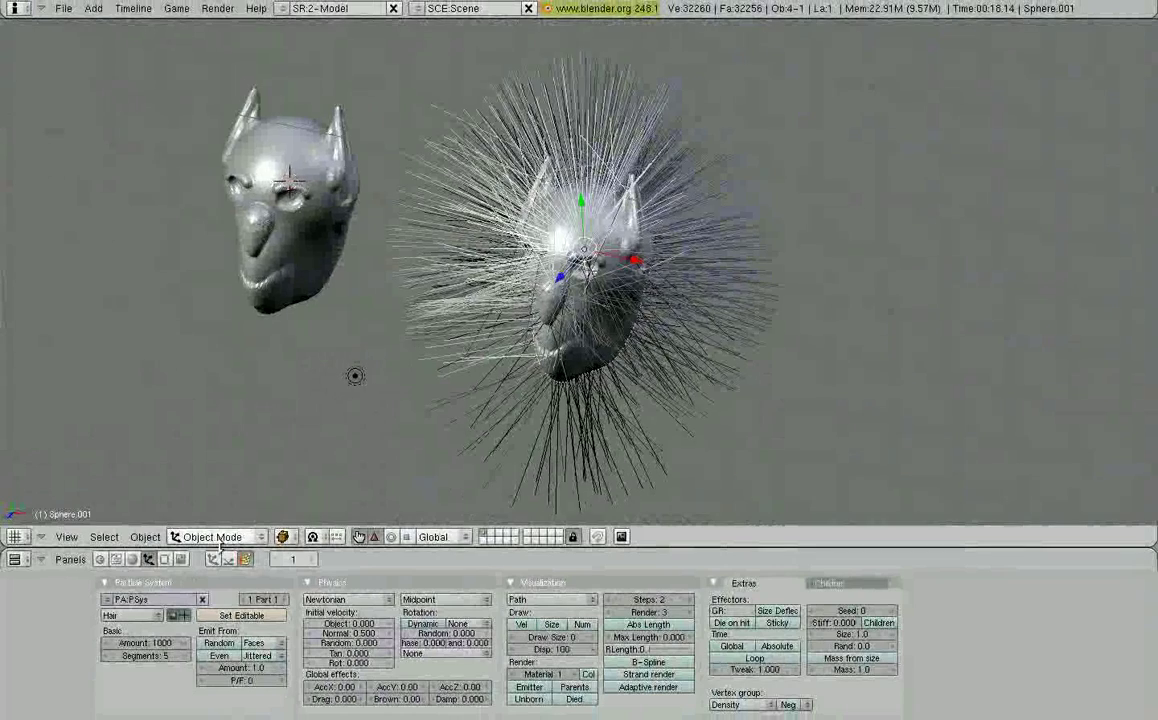
In Weight Paint mode, paint a high-weight stripe across Sphere.001's crown, creating vertex group 'Group'
key(KP_Add)
key(KP_Add)
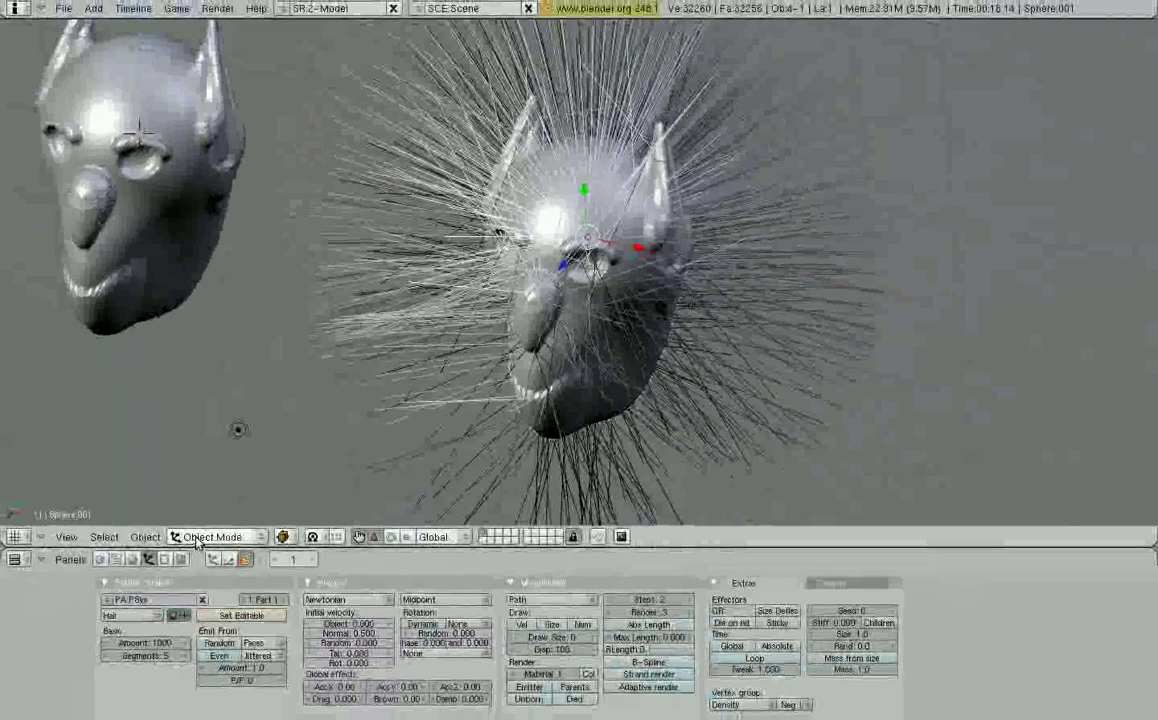
click(198, 538)
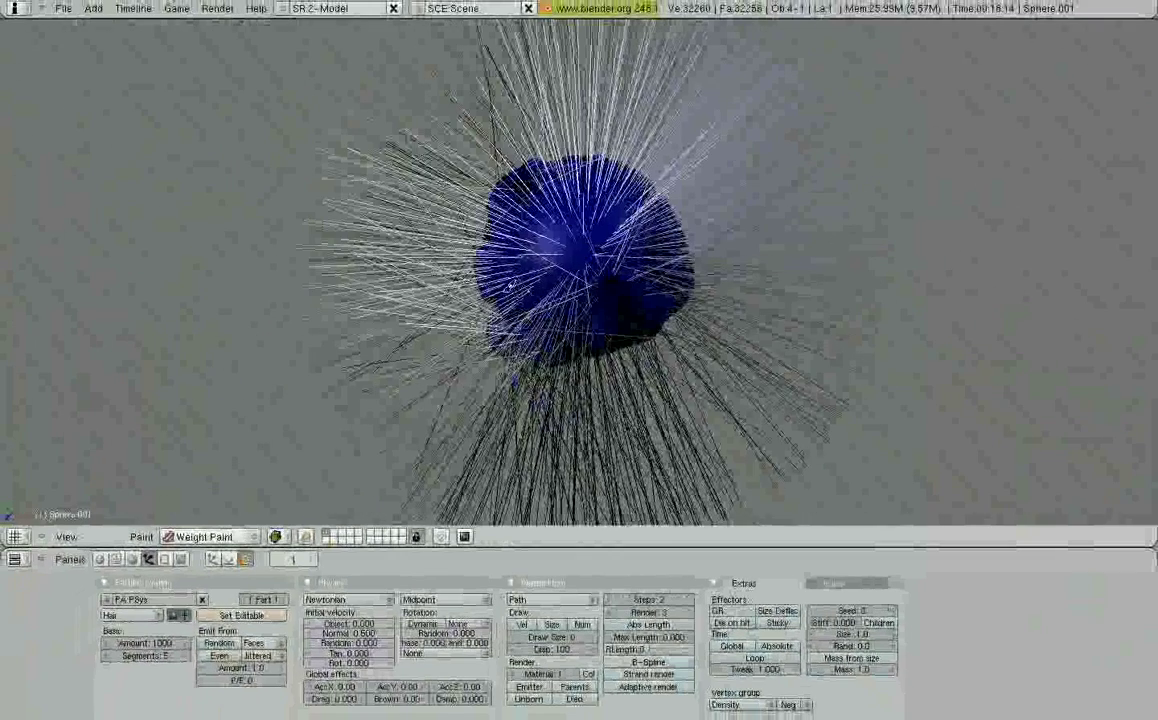
mouse_move(500, 290)
mouse_down()
mouse_move(578, 222)
mouse_move(640, 190)
mouse_move(505, 277)
mouse_move(586, 215)
mouse_move(560, 188)
mouse_move(595, 185)
mouse_up()
mouse_move(298, 411)
middle_down()
mouse_move(246, 408)
mouse_move(359, 308)
mouse_move(366, 395)
middle_up()
middle_drag(672, 305, 413, 256)
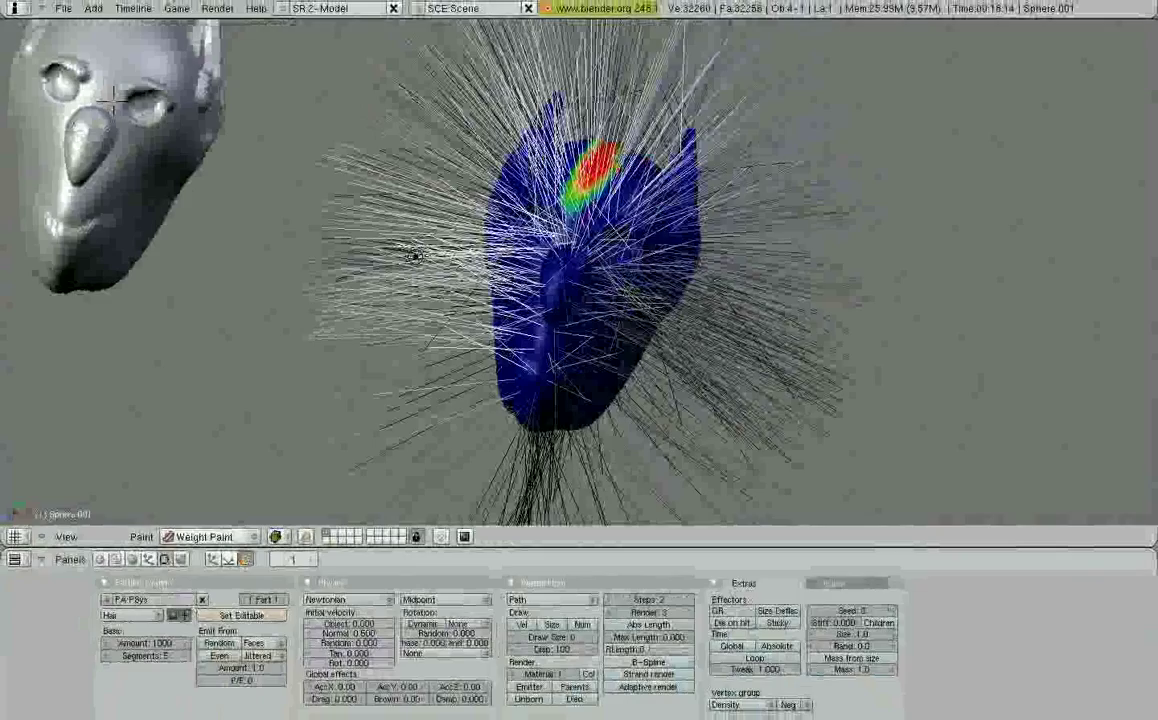
click(165, 559)
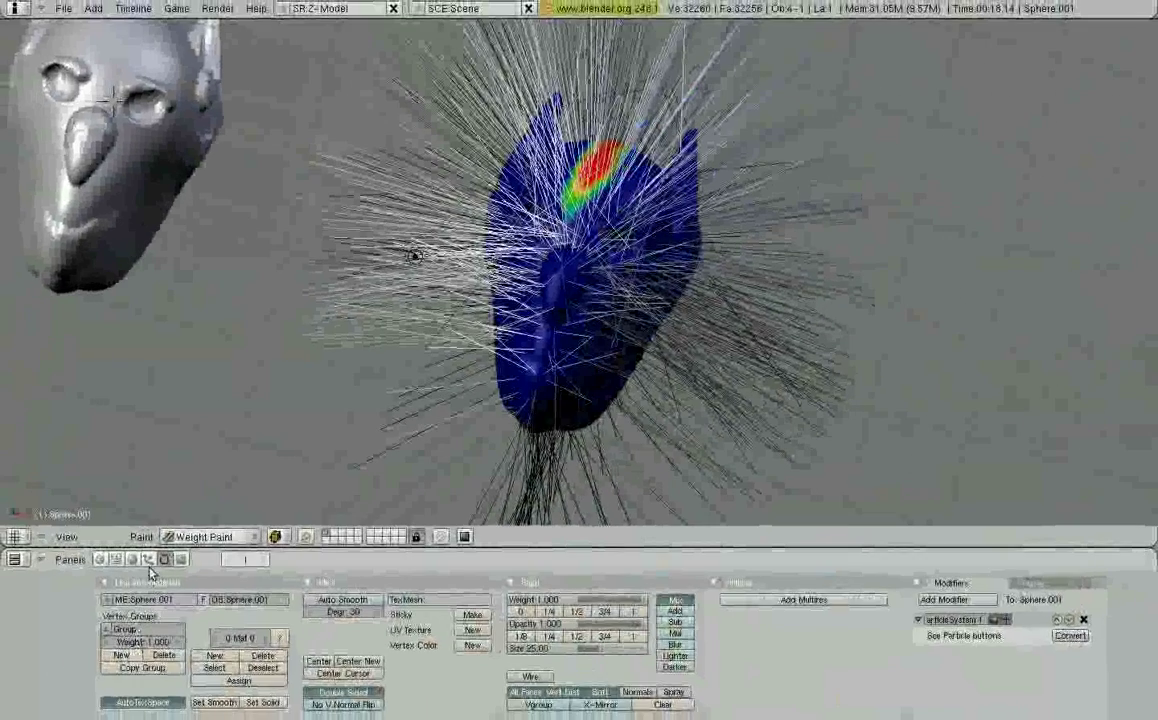
With hair Density driven by vertex group 'Group', orbit to confirm strands grow only on the crown strip
click(148, 560)
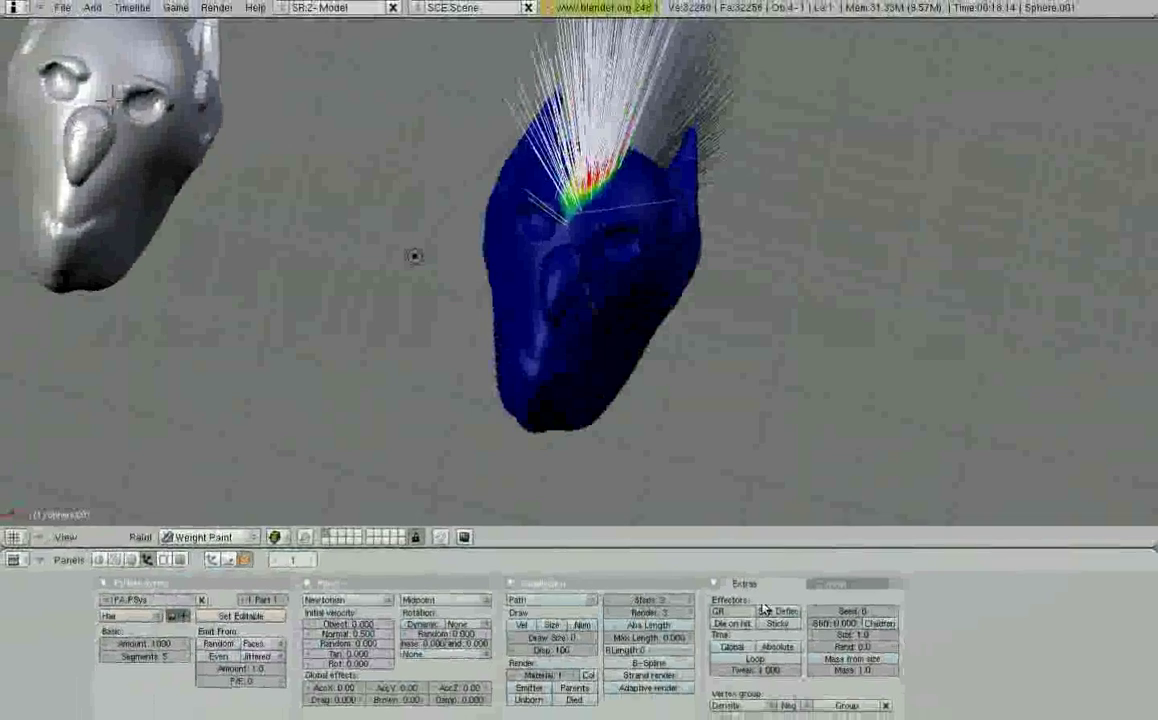
middle_drag(775, 450, 622, 297)
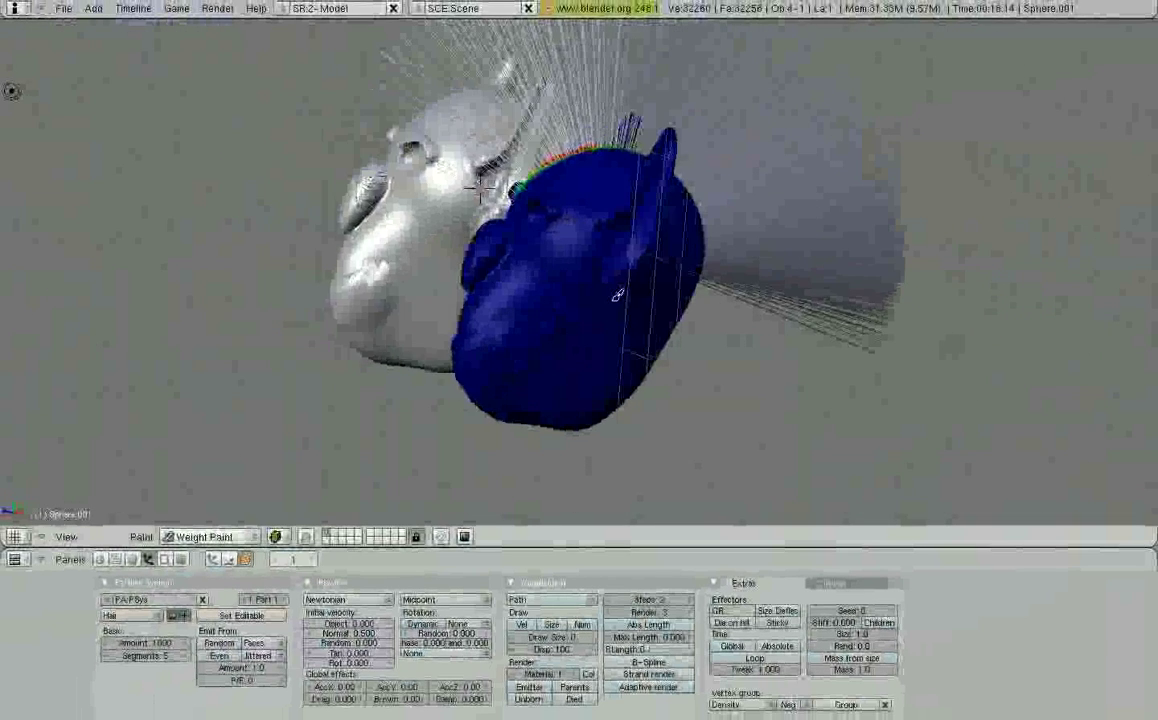
middle_drag(617, 293, 594, 312)
middle_drag(756, 307, 660, 350)
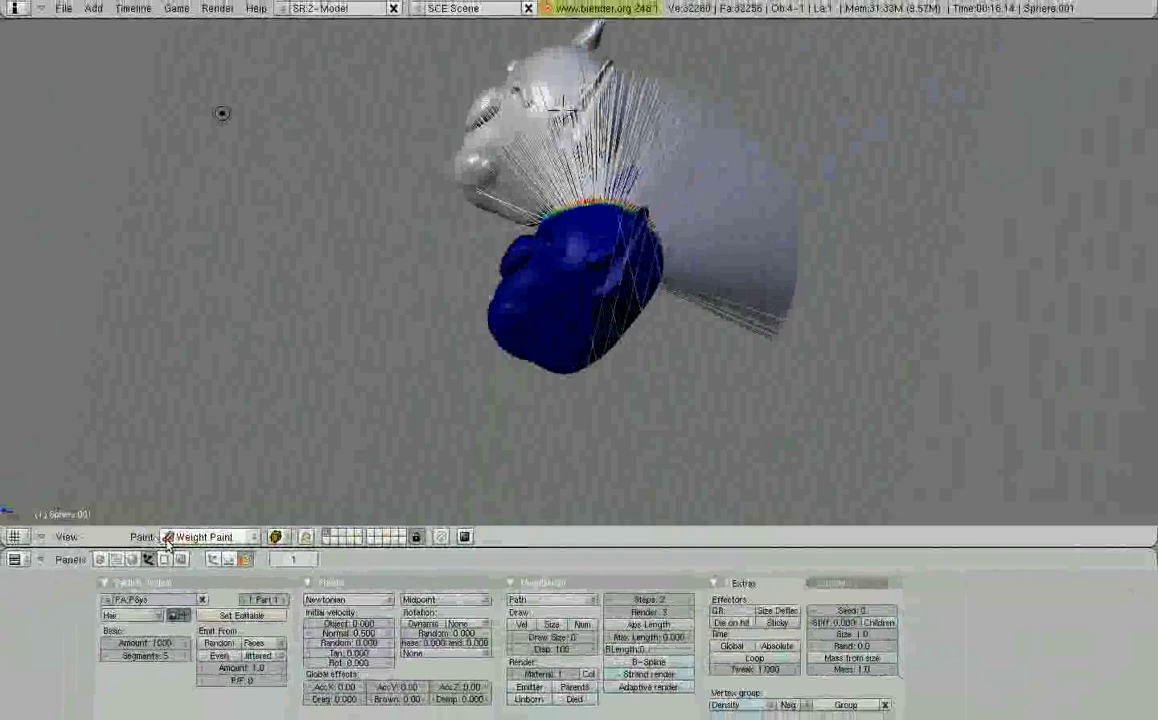
Switch the head to Particle Mode and make the hair strands editable with Set Editable
click(168, 538)
click(195, 418)
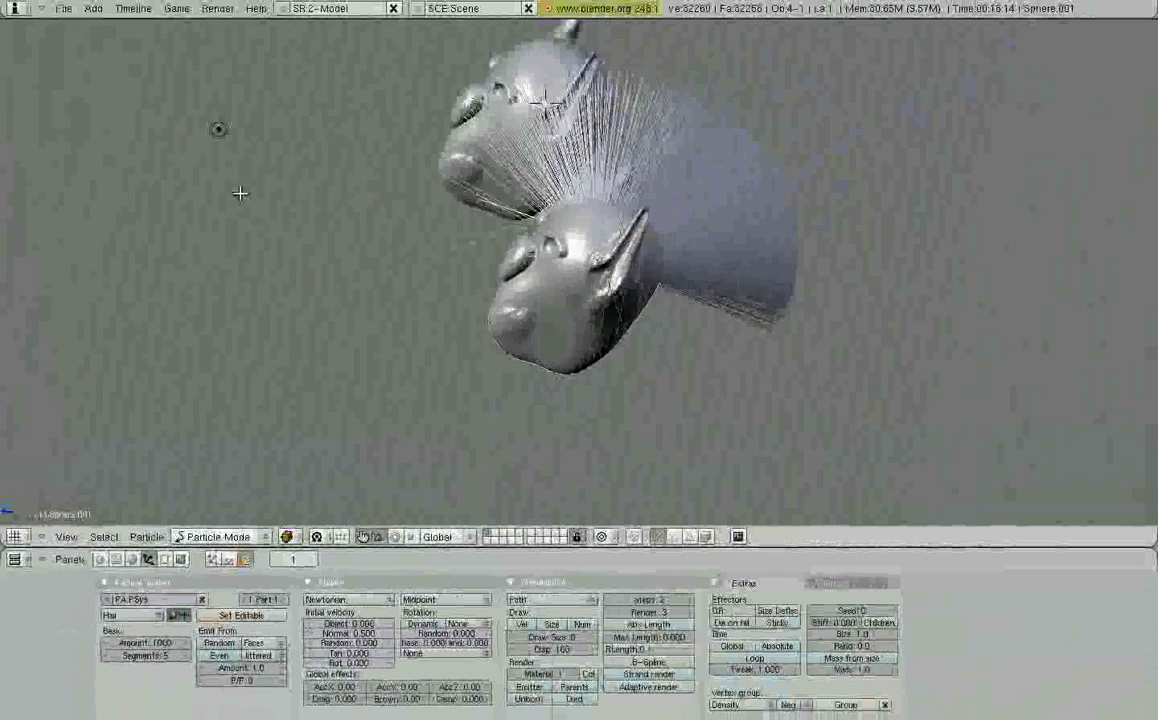
mouse_move(220, 128)
middle_down()
mouse_move(350, 254)
mouse_move(318, 229)
middle_up()
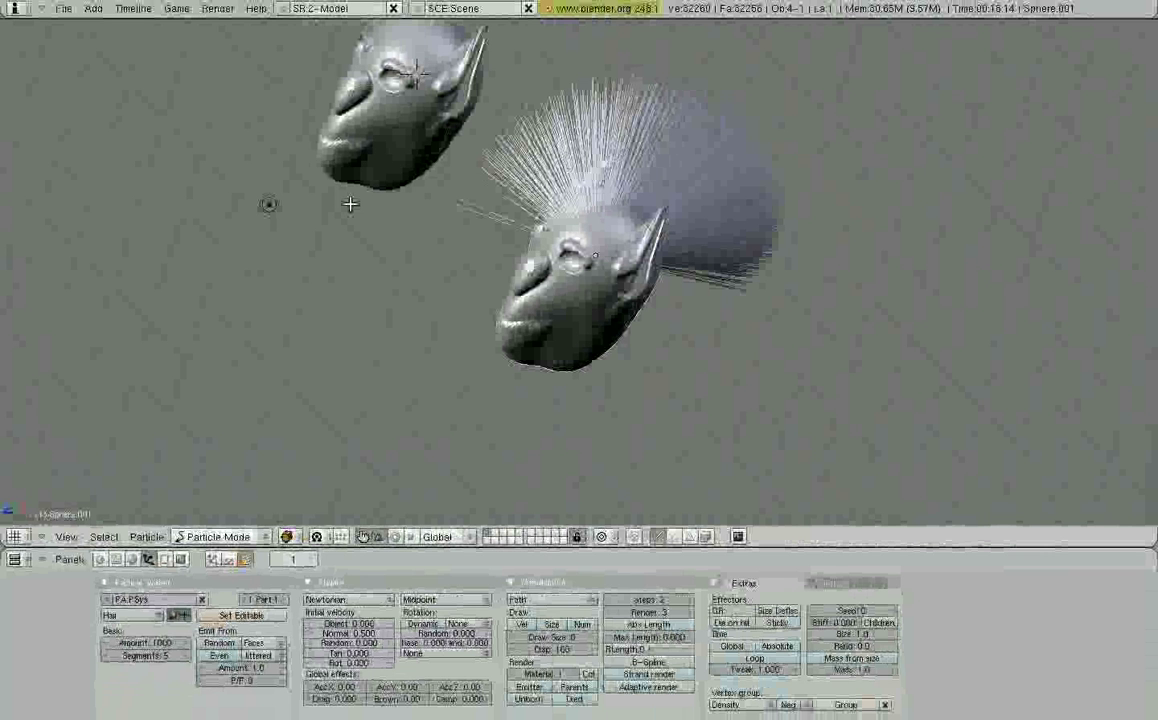
key(n)
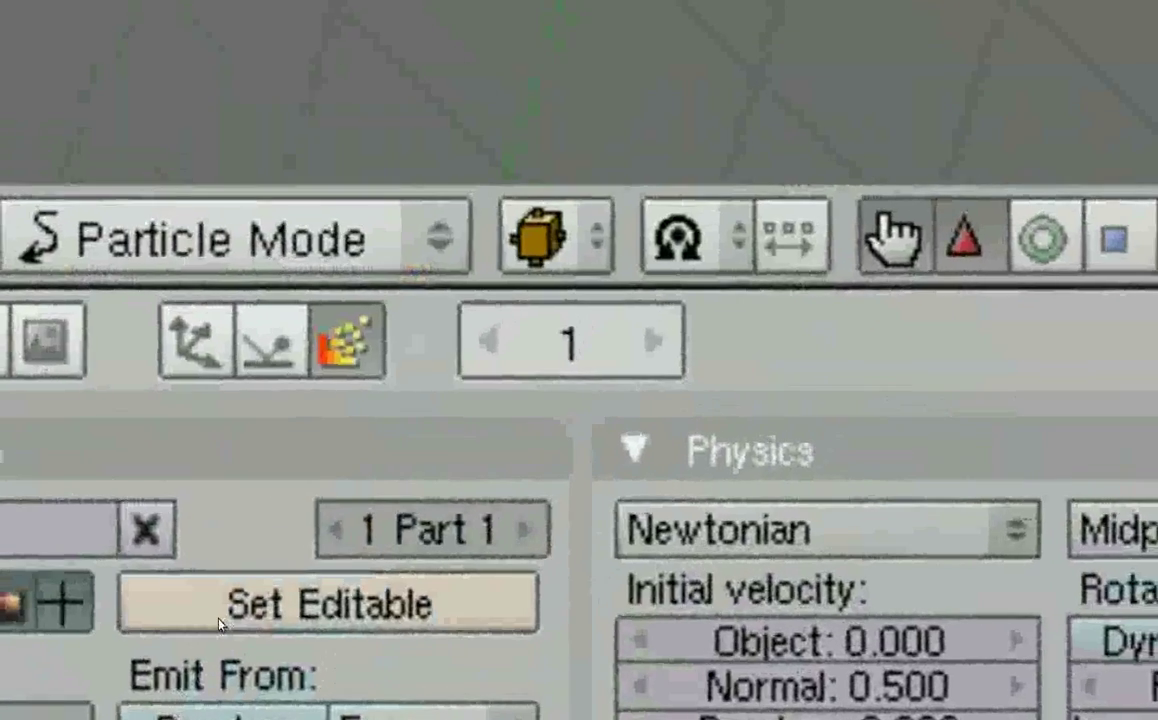
click(337, 418)
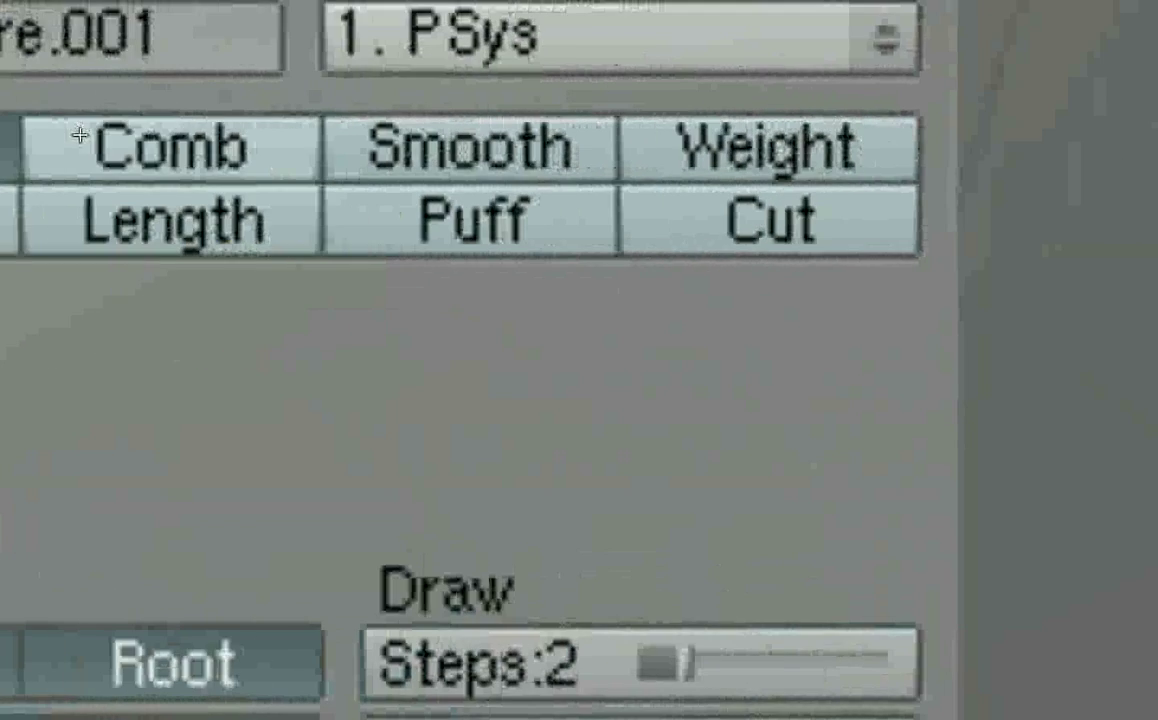
Use the Comb brush to sweep the mohawk strands up and back over the crown
click(365, 127)
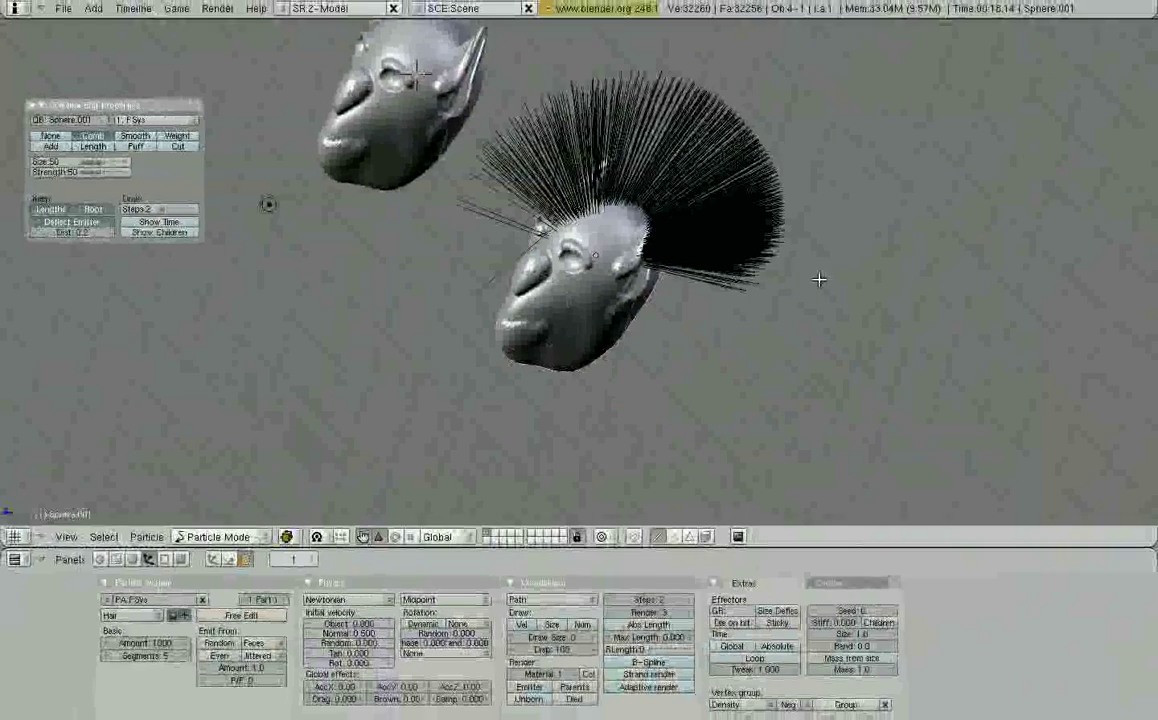
middle_drag(819, 279, 455, 163)
mouse_move(469, 147)
mouse_down()
mouse_move(440, 135)
mouse_move(565, 105)
mouse_move(623, 106)
mouse_move(640, 130)
mouse_move(762, 171)
mouse_move(803, 319)
mouse_up()
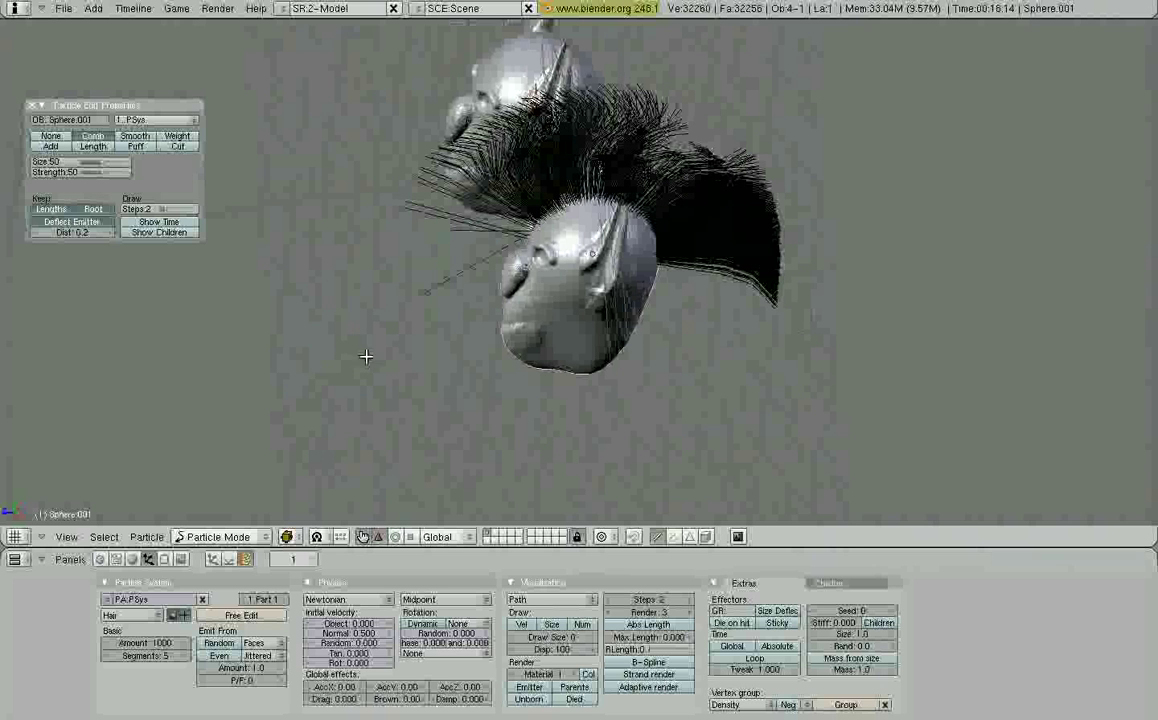
middle_drag(369, 356, 495, 328)
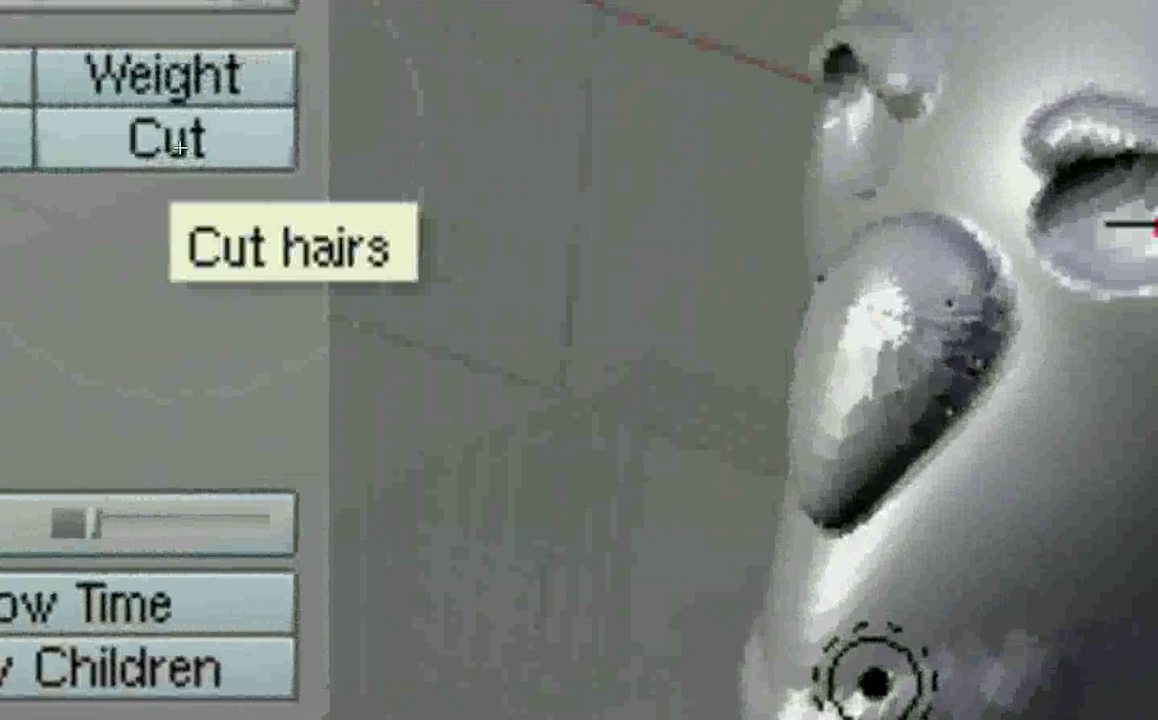
Use the Cut brush to trim the stray strands at the mohawk's front left
click(180, 148)
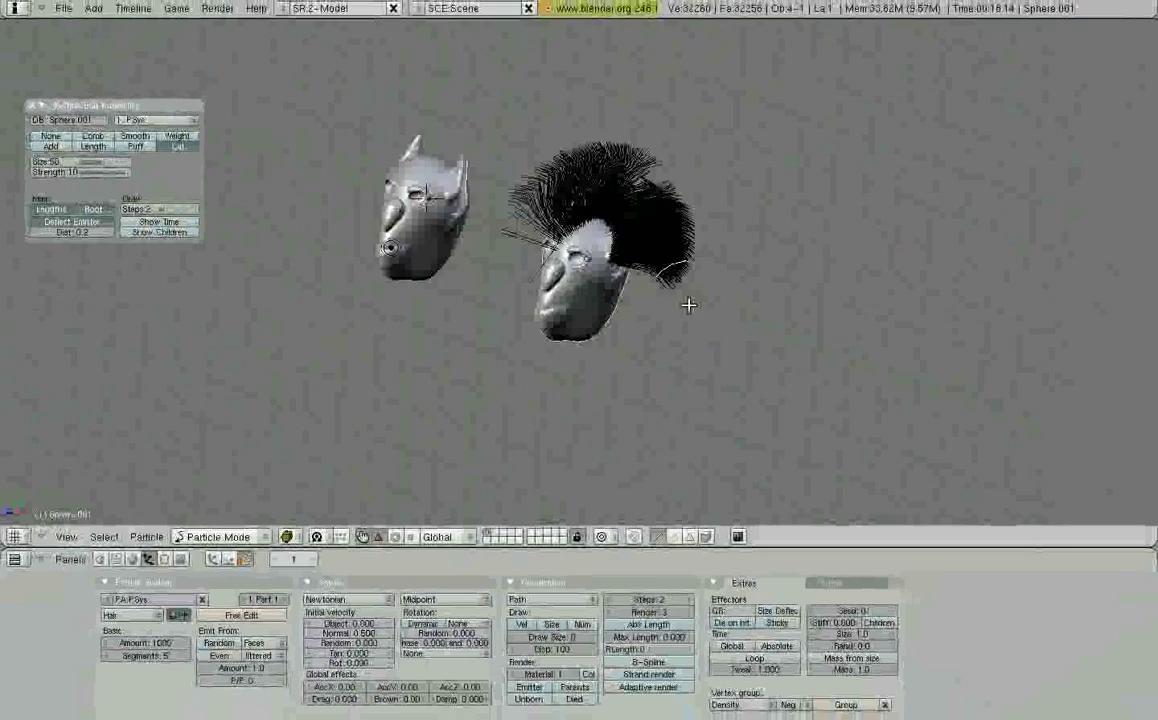
scroll(689, 305, up, 6)
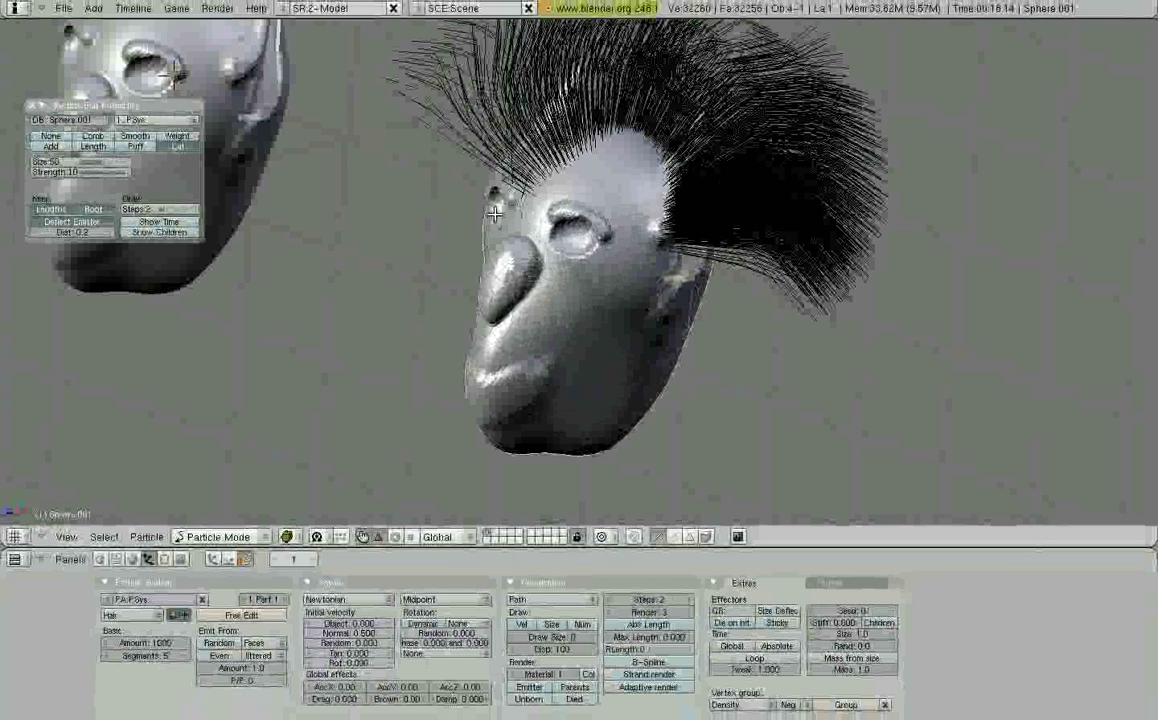
drag(497, 213, 505, 209)
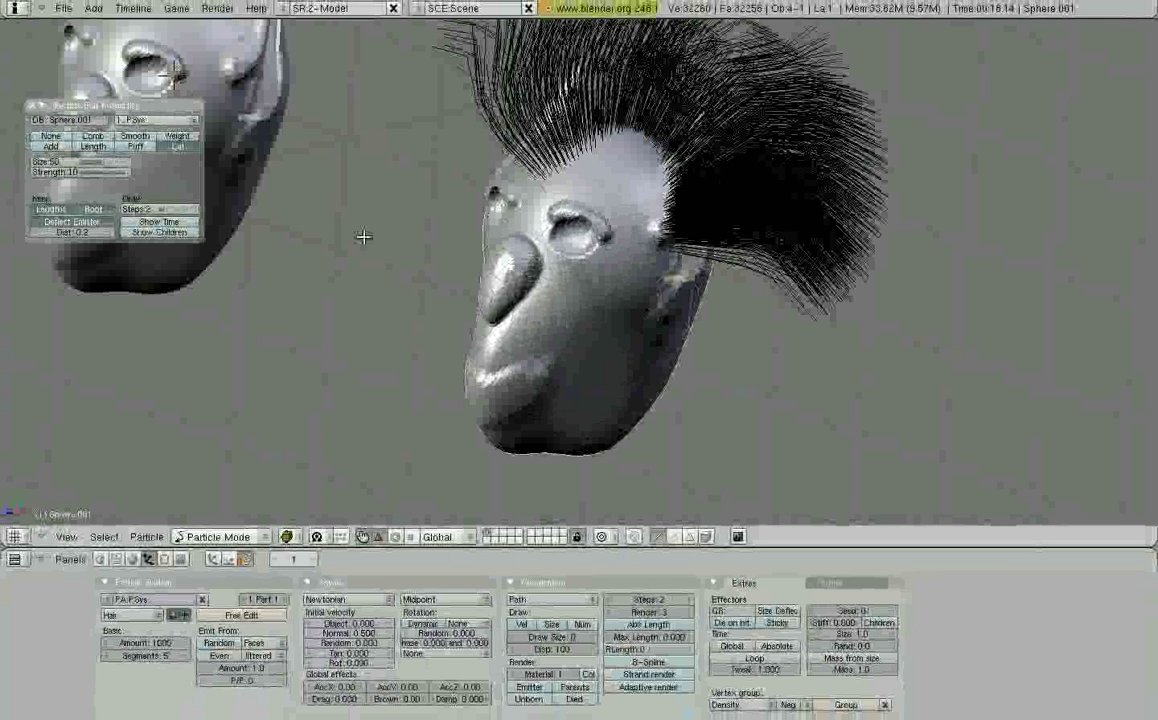
mouse_move(369, 236)
middle_down()
mouse_move(551, 292)
mouse_move(647, 263)
mouse_move(729, 266)
mouse_move(759, 373)
middle_up()
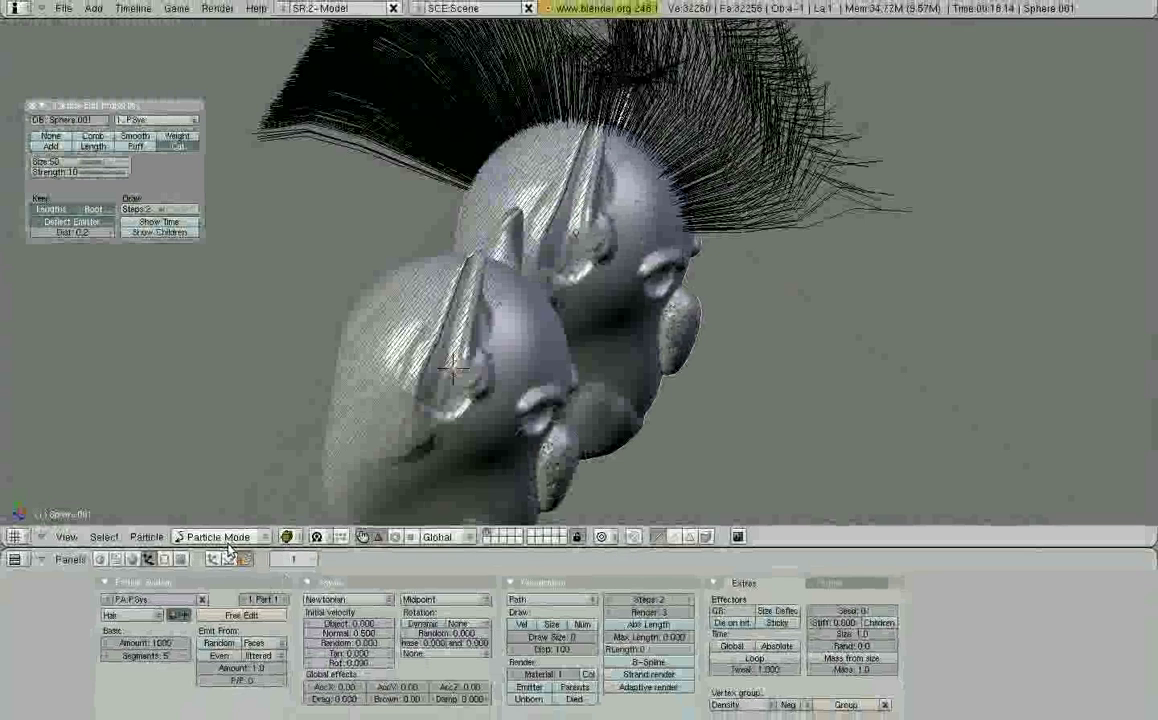
Return to Object Mode and view the combed, trimmed mohawk head through the scene camera
click(222, 537)
click(229, 521)
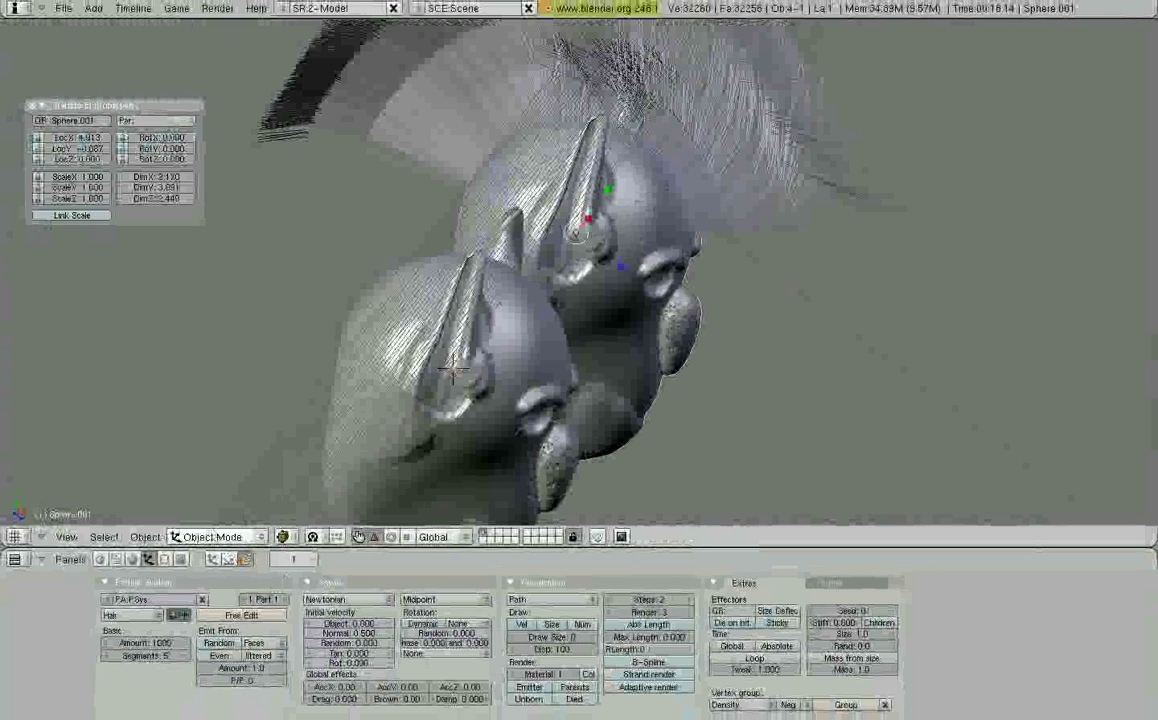
mouse_move(631, 339)
middle_down()
mouse_move(258, 263)
mouse_move(470, 323)
mouse_move(612, 347)
middle_up()
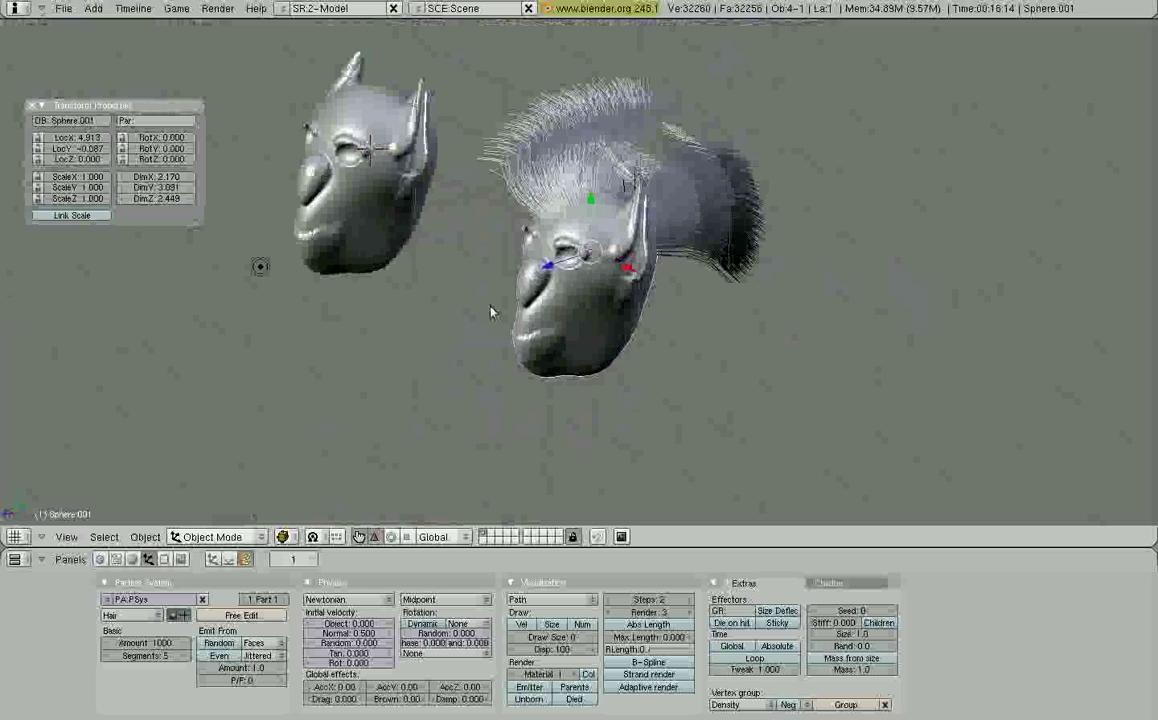
middle_drag(490, 314, 507, 397)
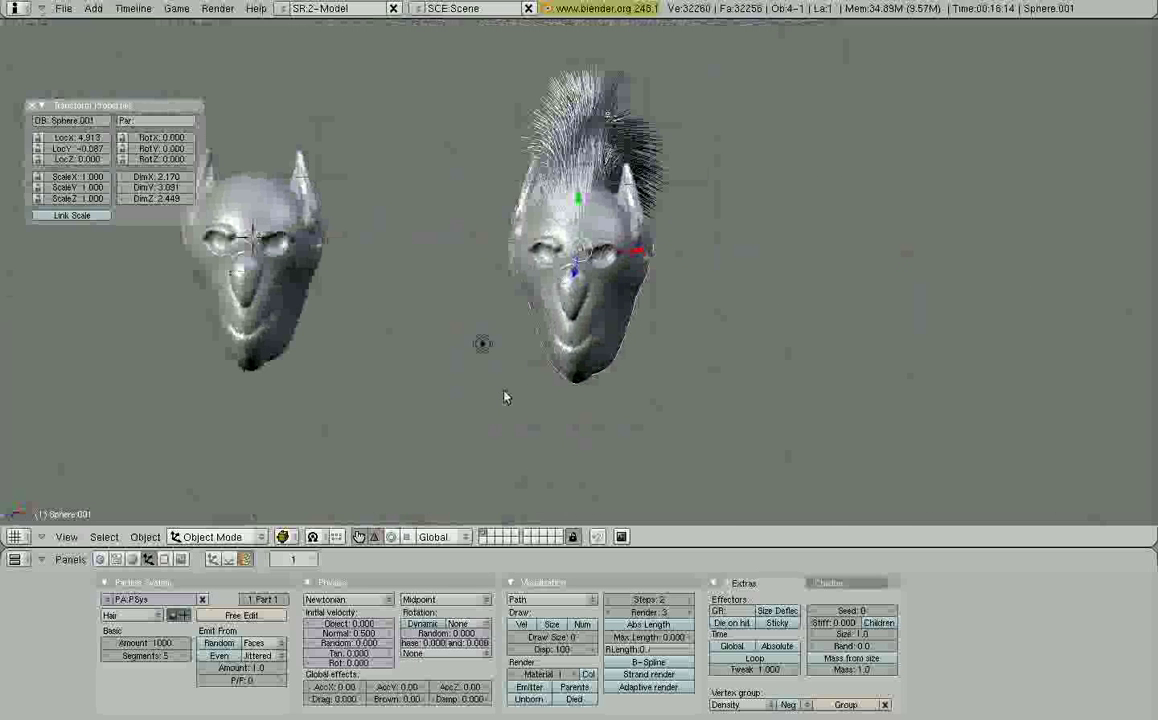
key(KP_0)
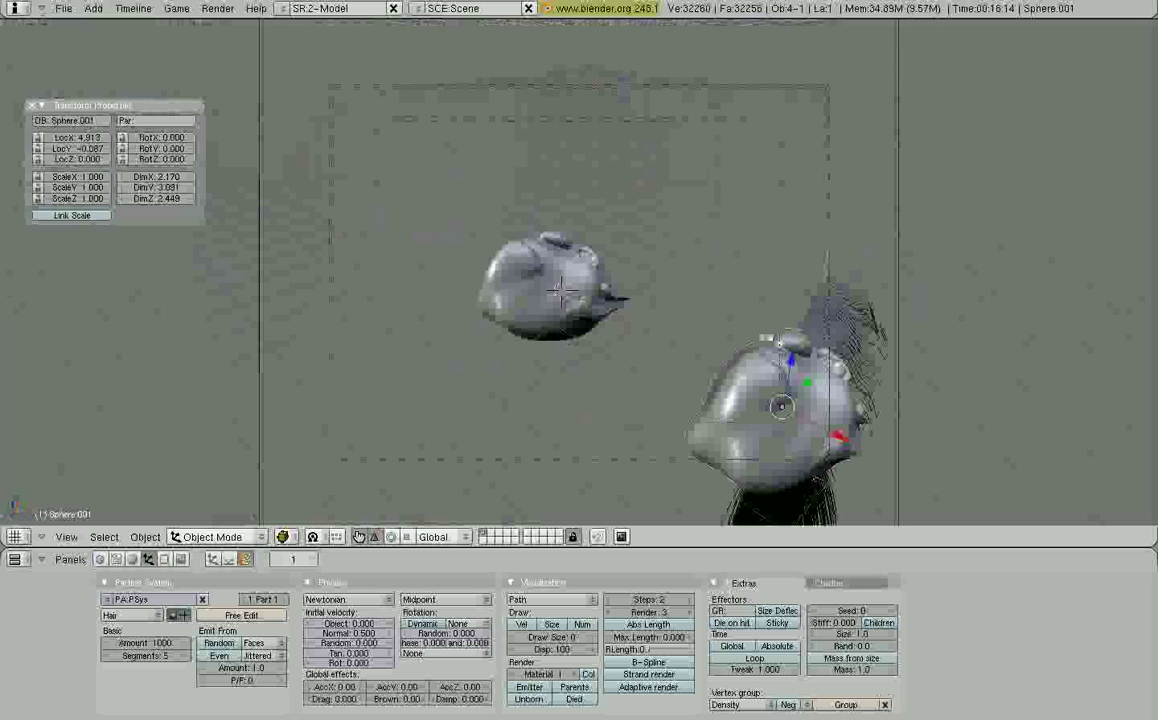
middle_drag(700, 340, 420, 330)
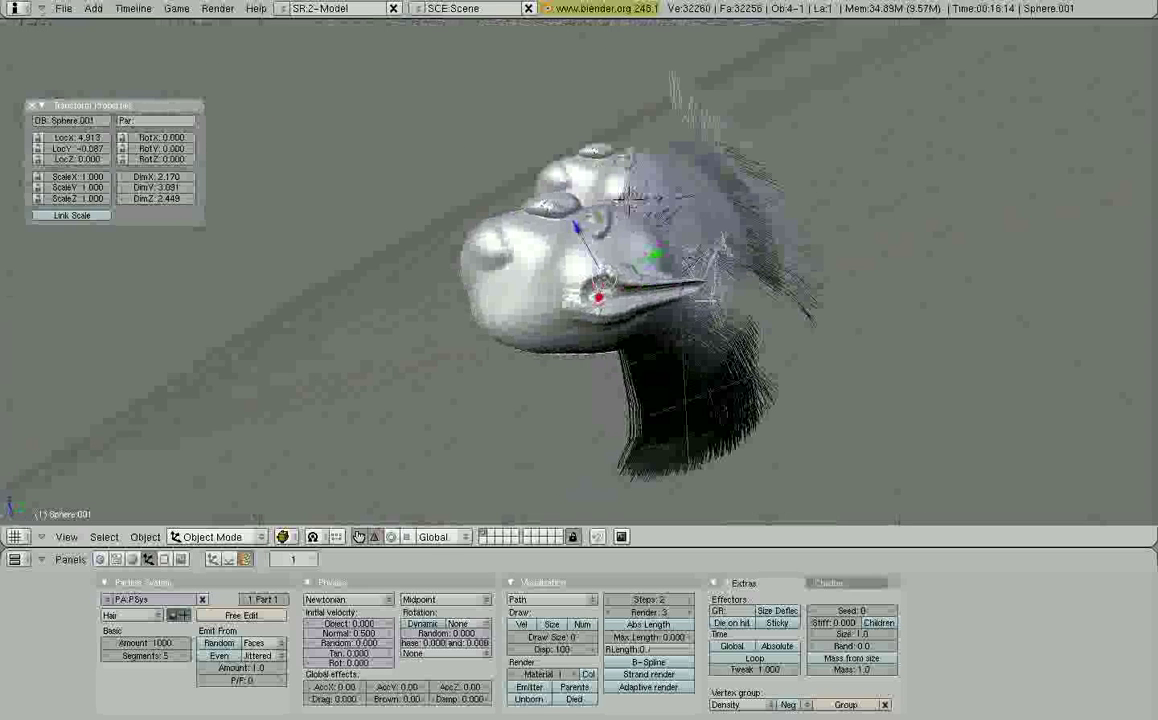
Add new material Material.001 to the mohawk head and set its diffuse colour to blue
click(131, 560)
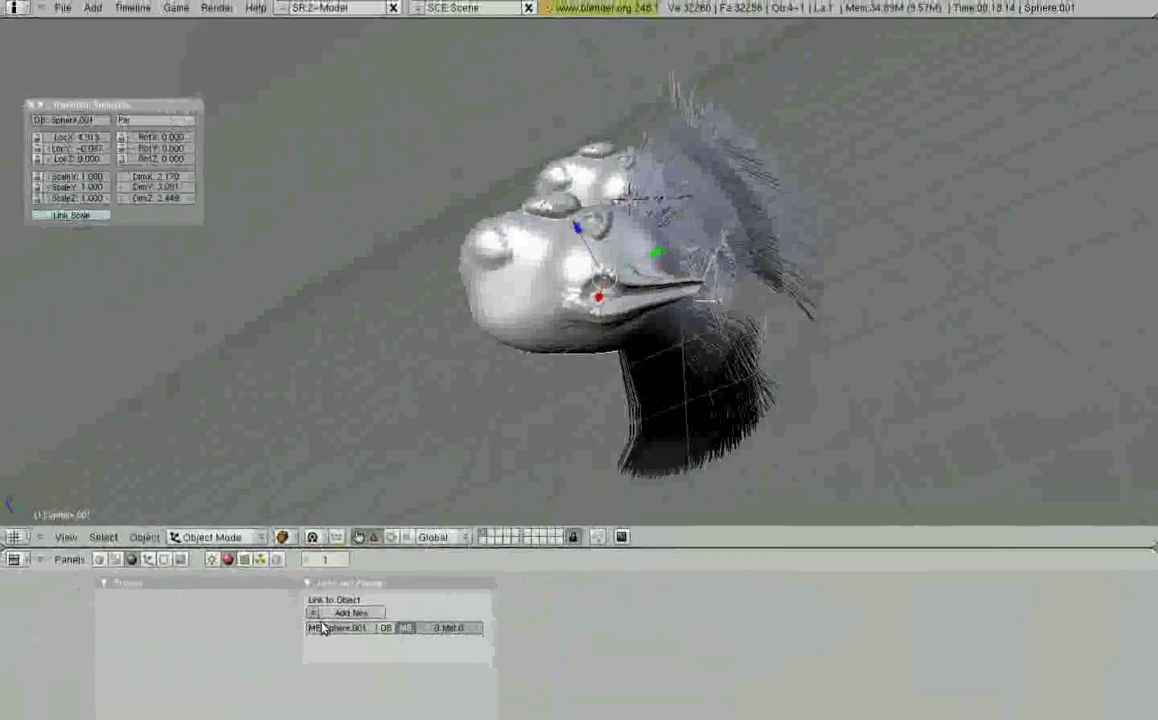
click(350, 613)
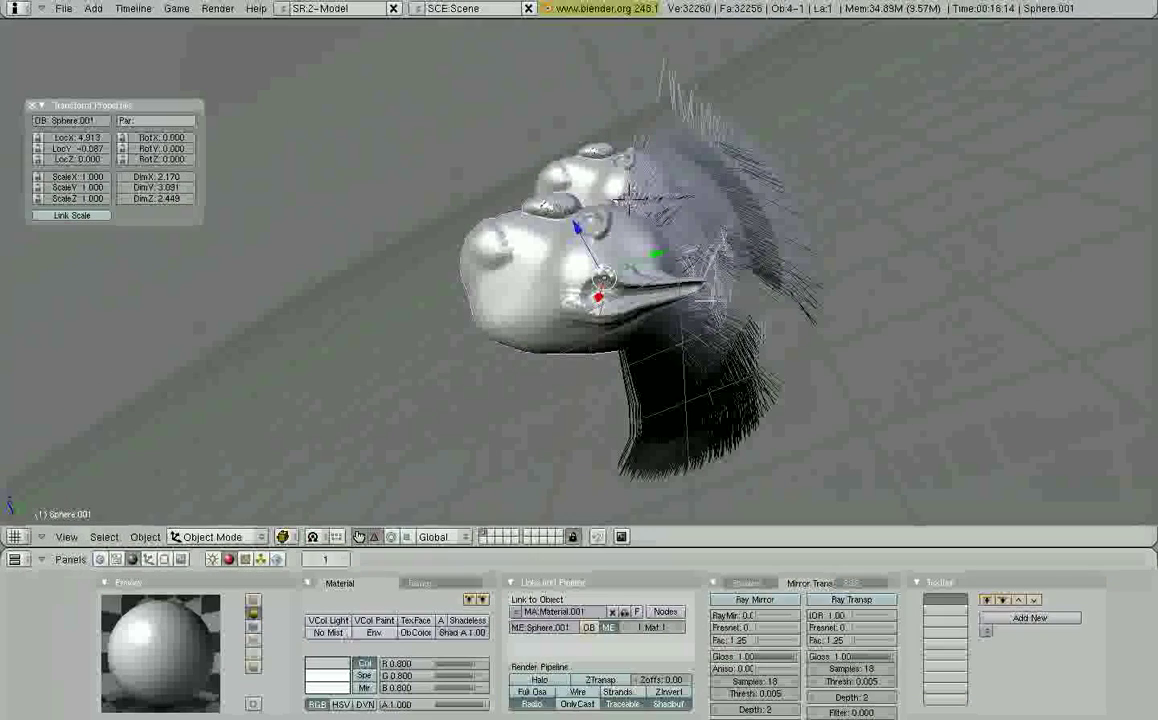
middle_drag(363, 313, 552, 420)
click(328, 674)
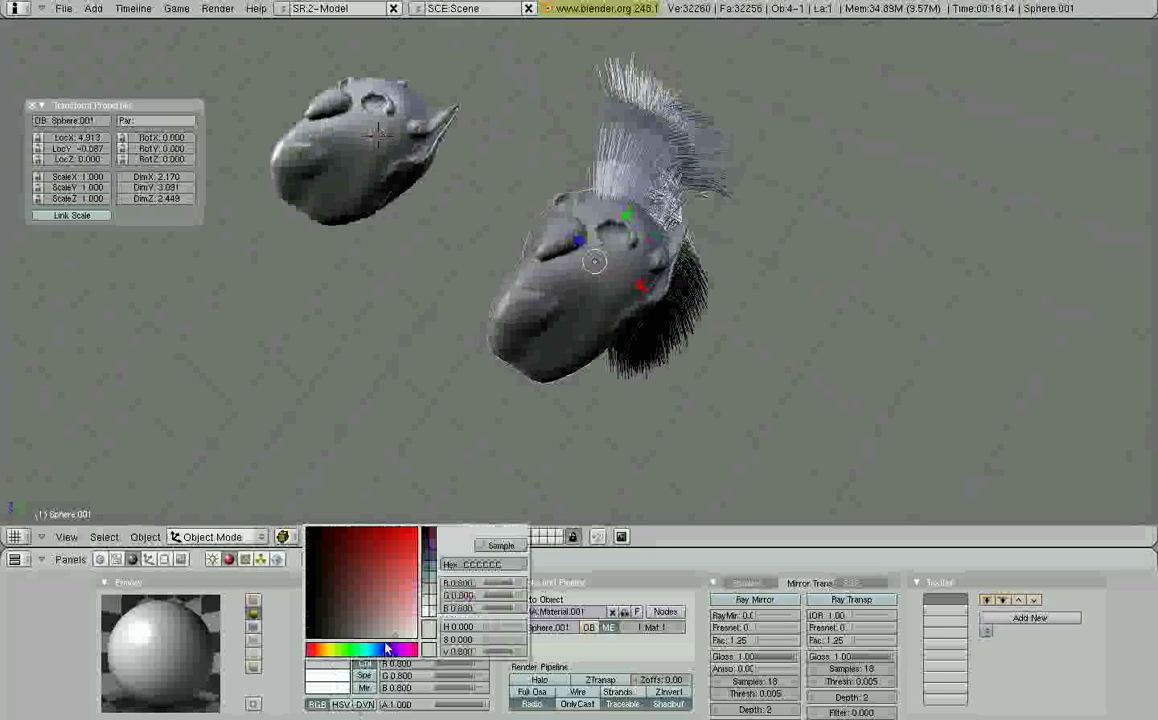
click(384, 650)
click(412, 545)
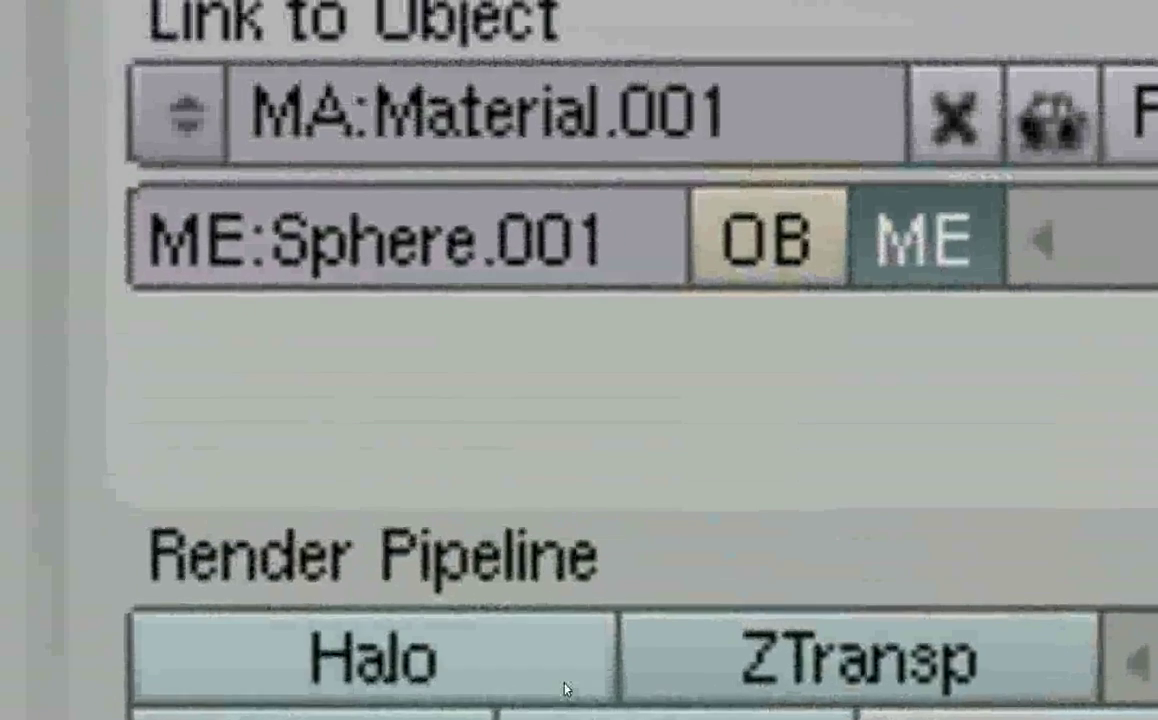
Switch the head material to Halo type with halo lines enabled
click(552, 662)
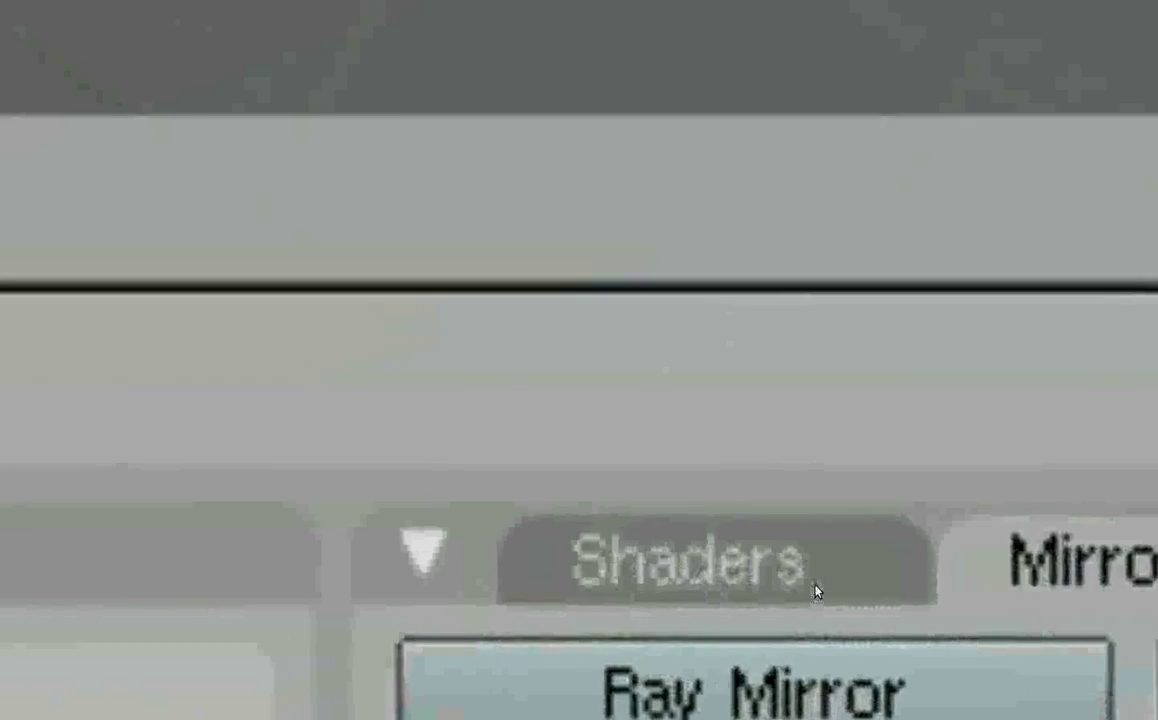
click(816, 592)
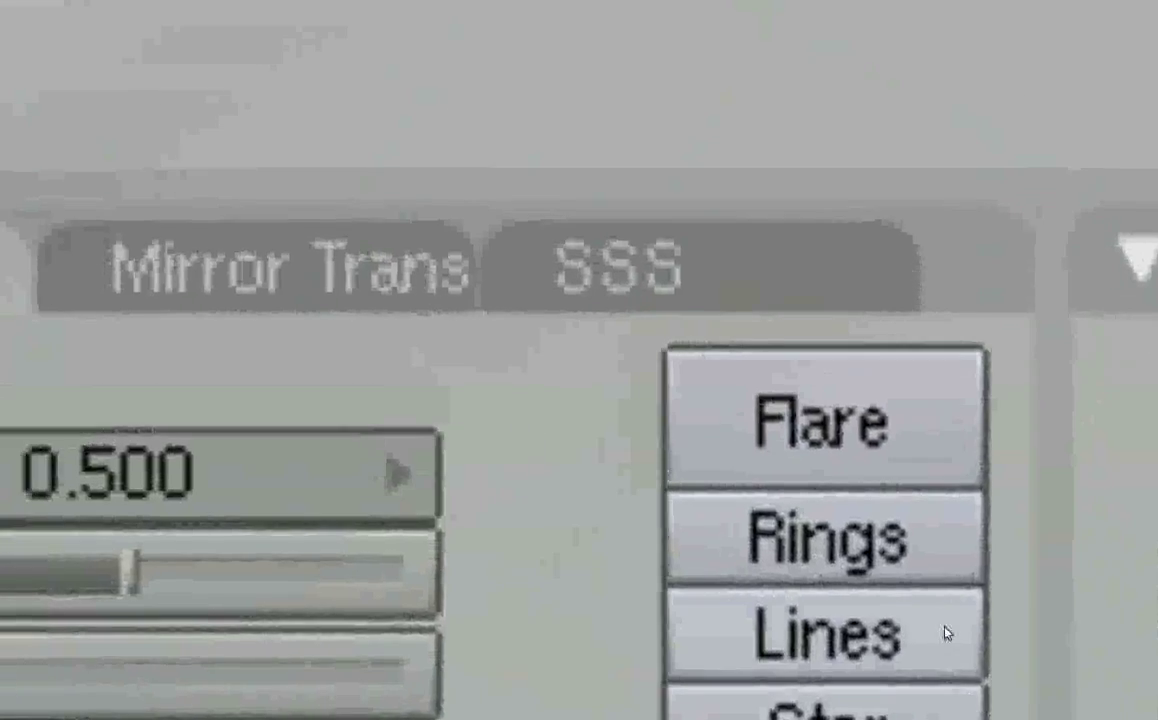
click(946, 633)
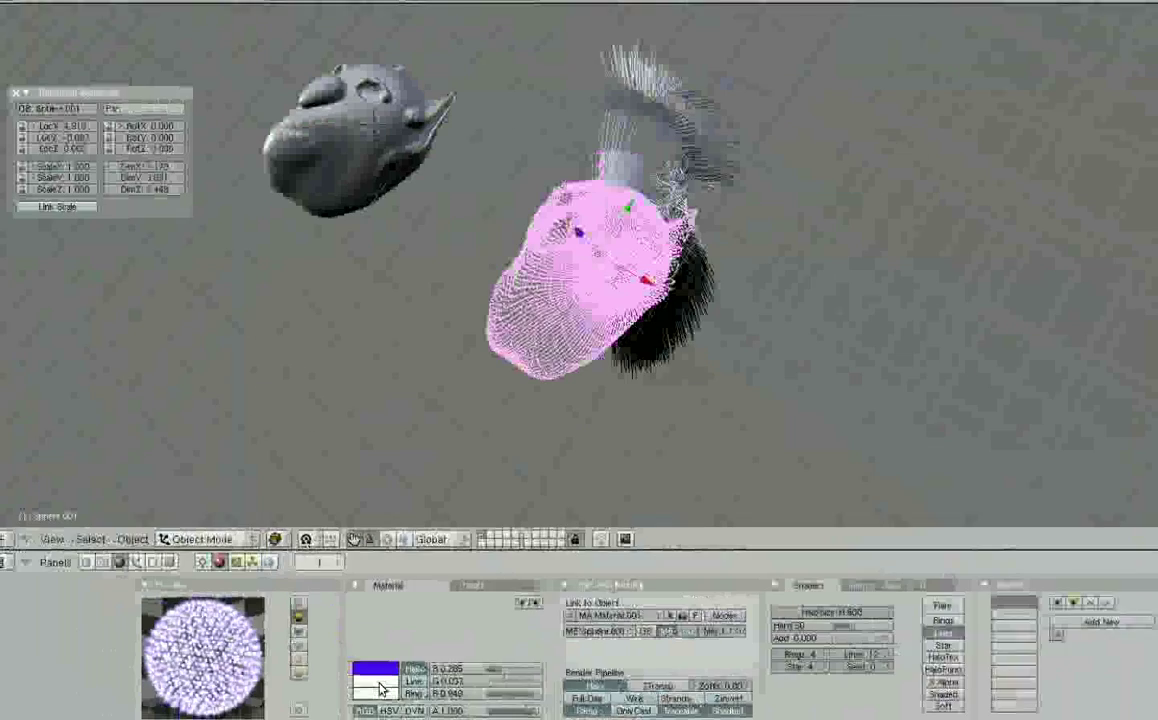
Change the halo ring and line colours from white to pink
click(398, 688)
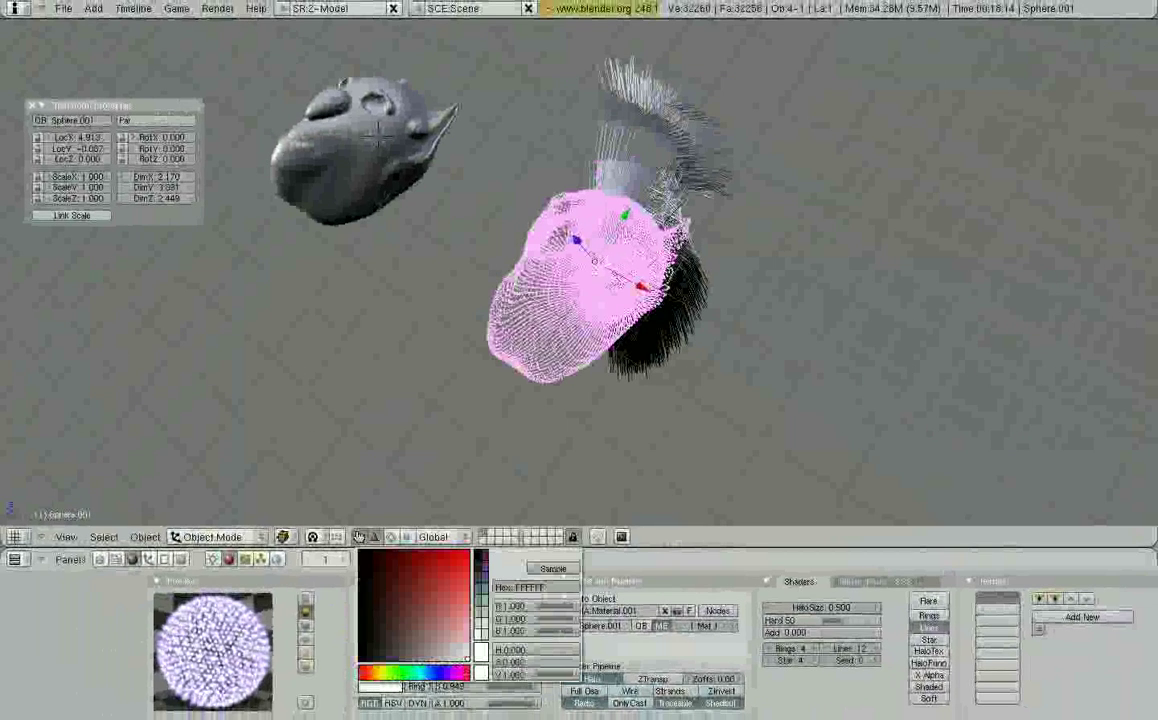
click(463, 676)
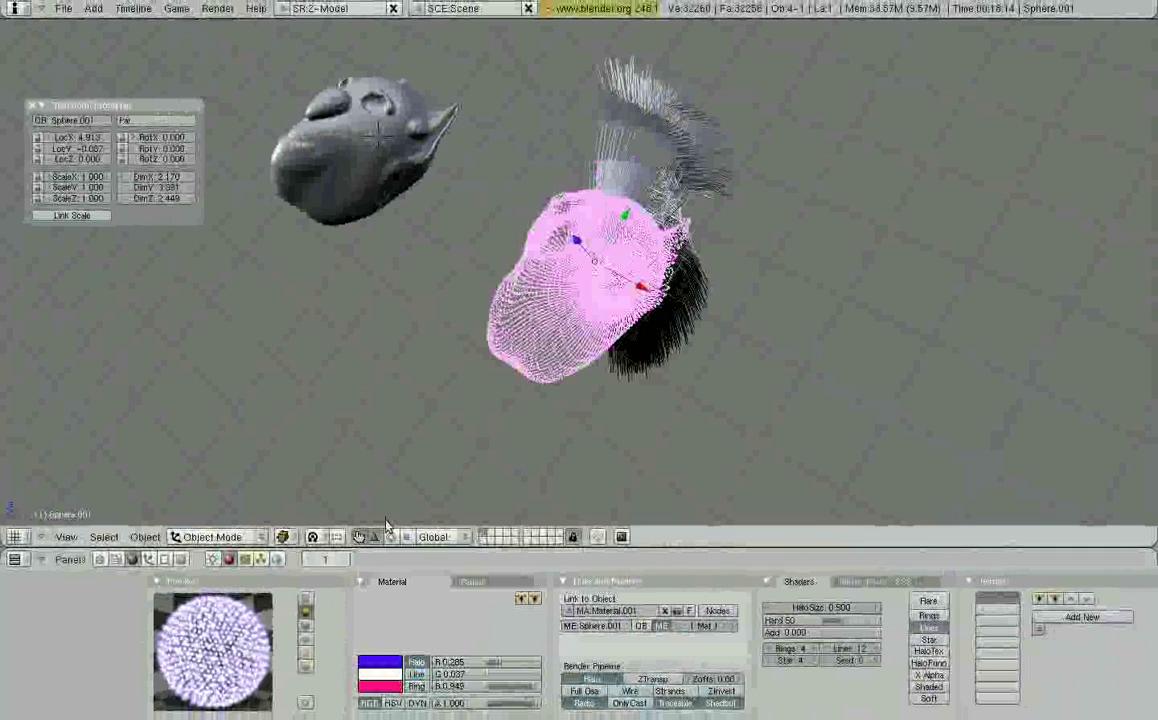
click(395, 678)
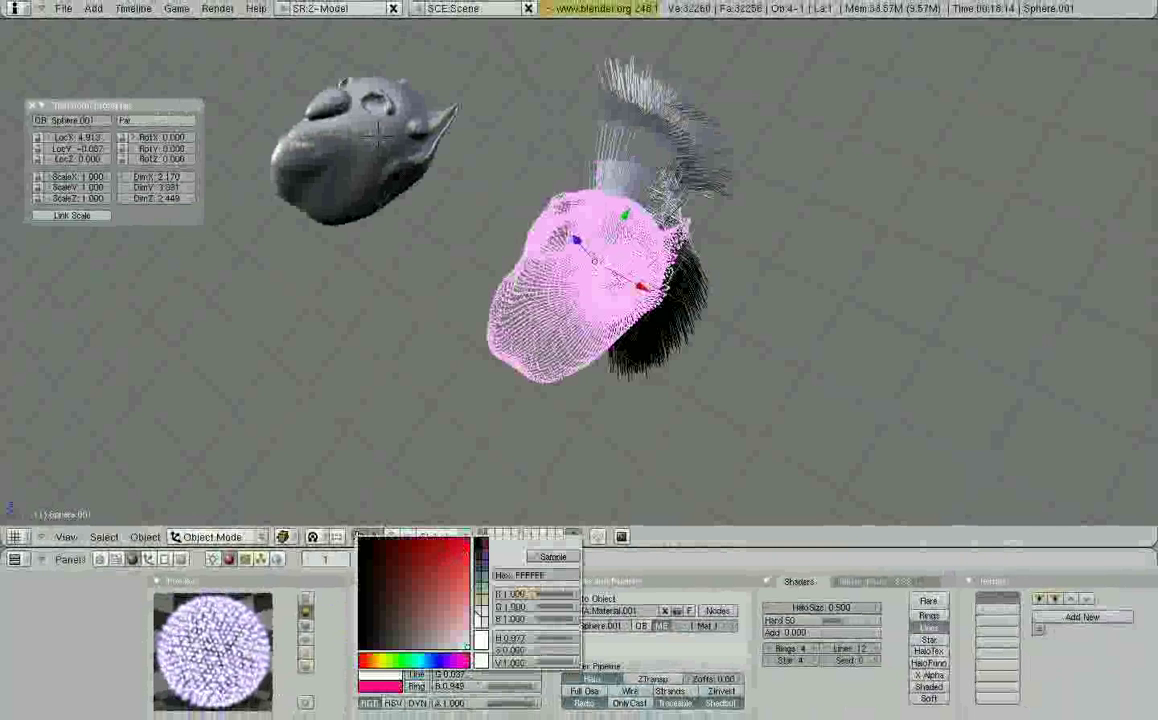
click(458, 662)
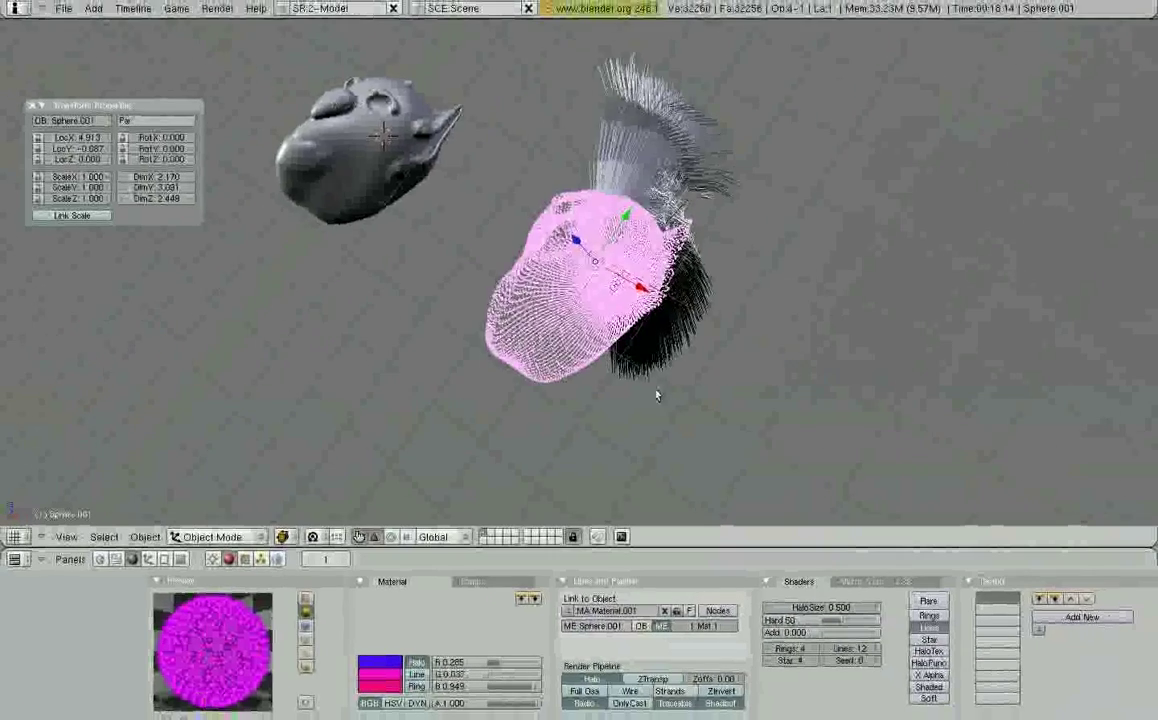
middle_drag(657, 396, 230, 360)
Move the camera, look through it, and rotate and roll it upright
right_click(265, 502)
middle_drag(265, 502, 575, 470)
key(g)
click(375, 281)
key(KP_0)
key(r)
key(r)
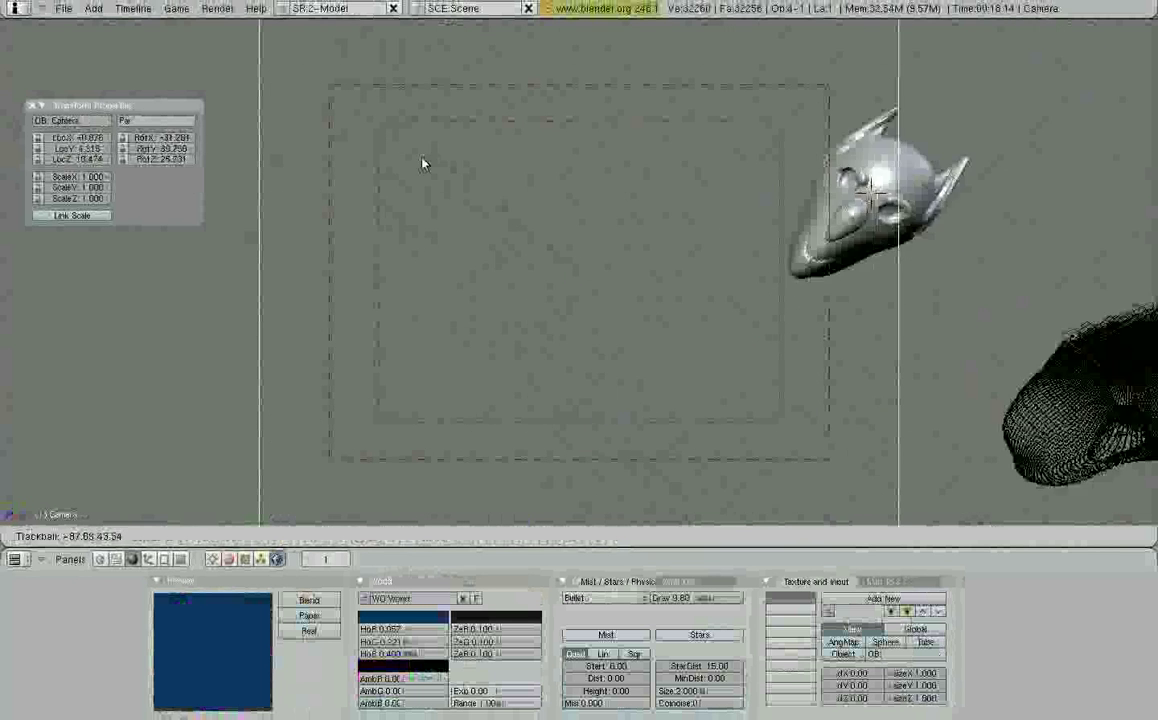
click(390, 148)
key(r)
key(r)
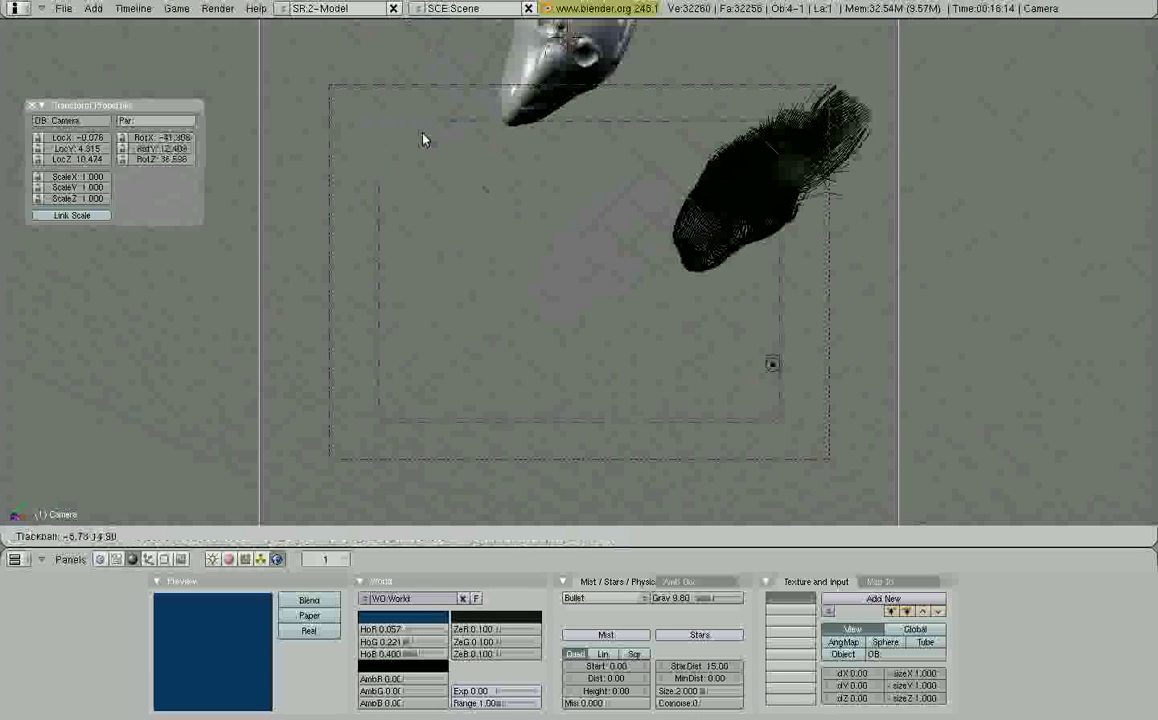
key(r)
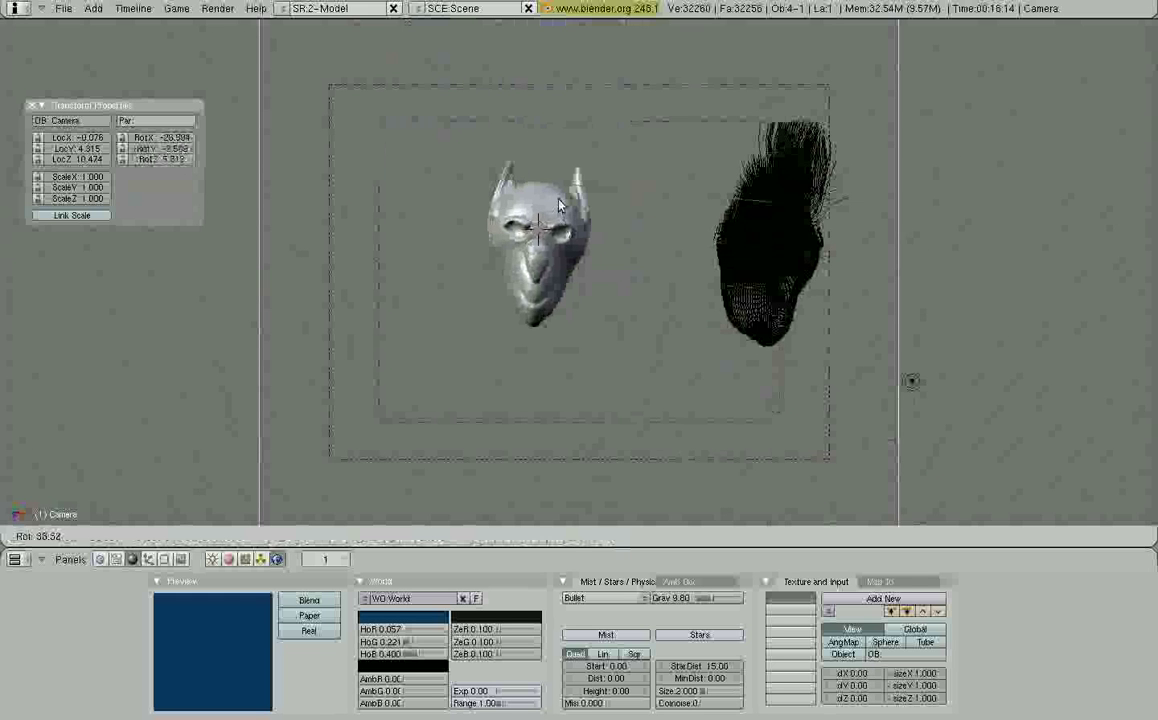
click(505, 179)
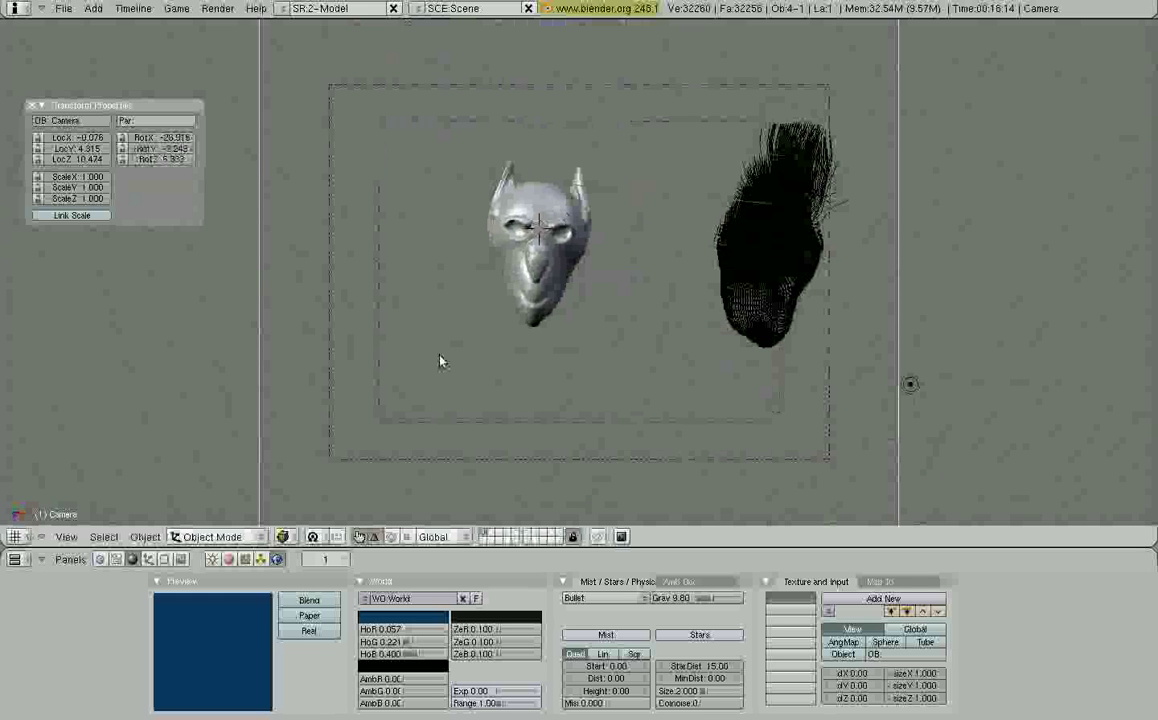
Leave camera view and orbit until the plain head and mohawk head stand side by side
scroll(440, 362, down, 1)
scroll(440, 362, up, 2)
scroll(440, 362, down, 2)
key(KP_0)
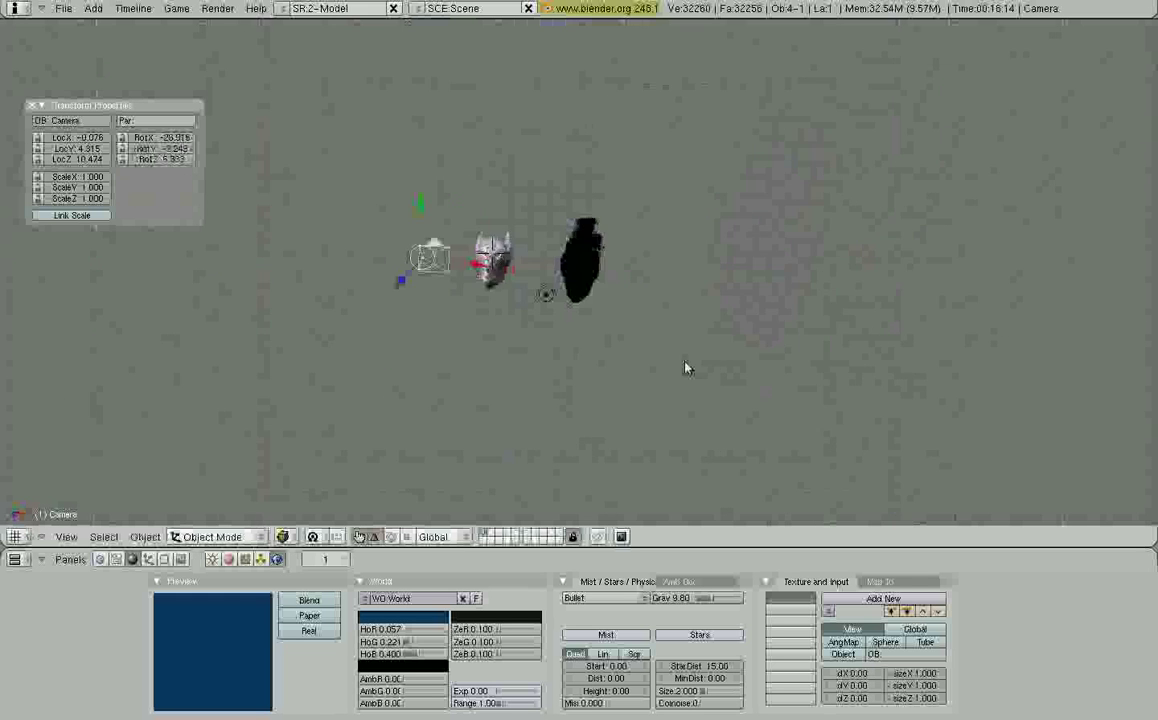
mouse_move(675, 367)
middle_down()
mouse_move(545, 367)
mouse_move(667, 367)
middle_up()
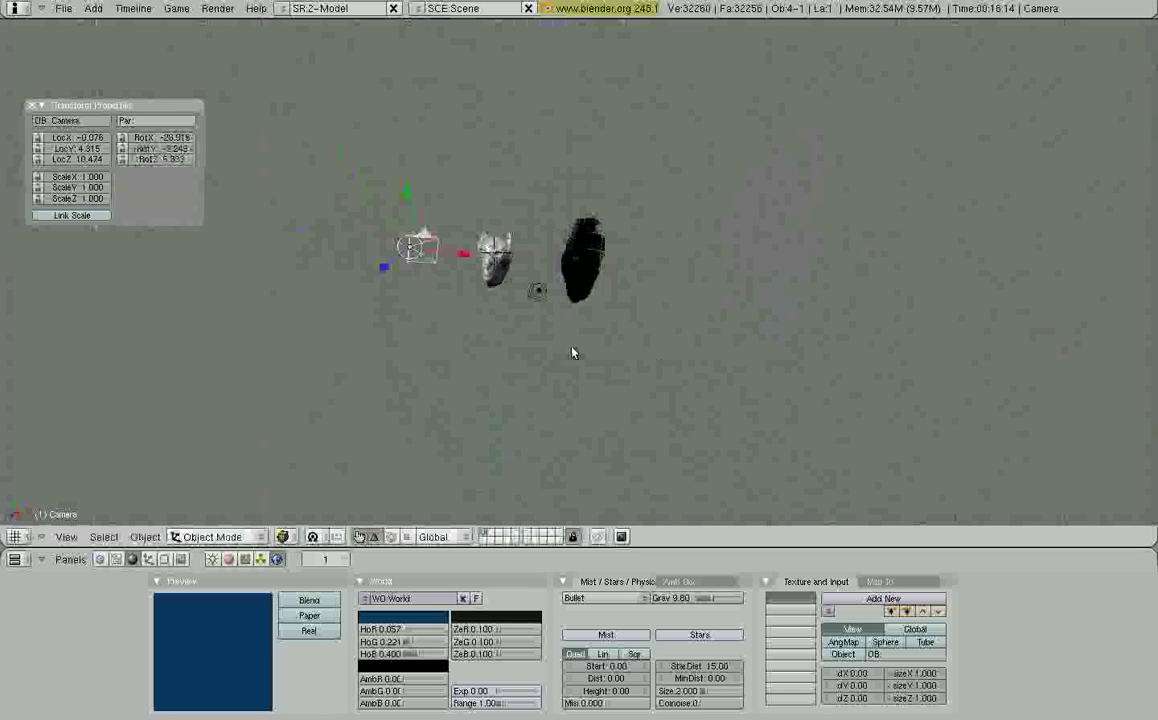
scroll(625, 354, up, 5)
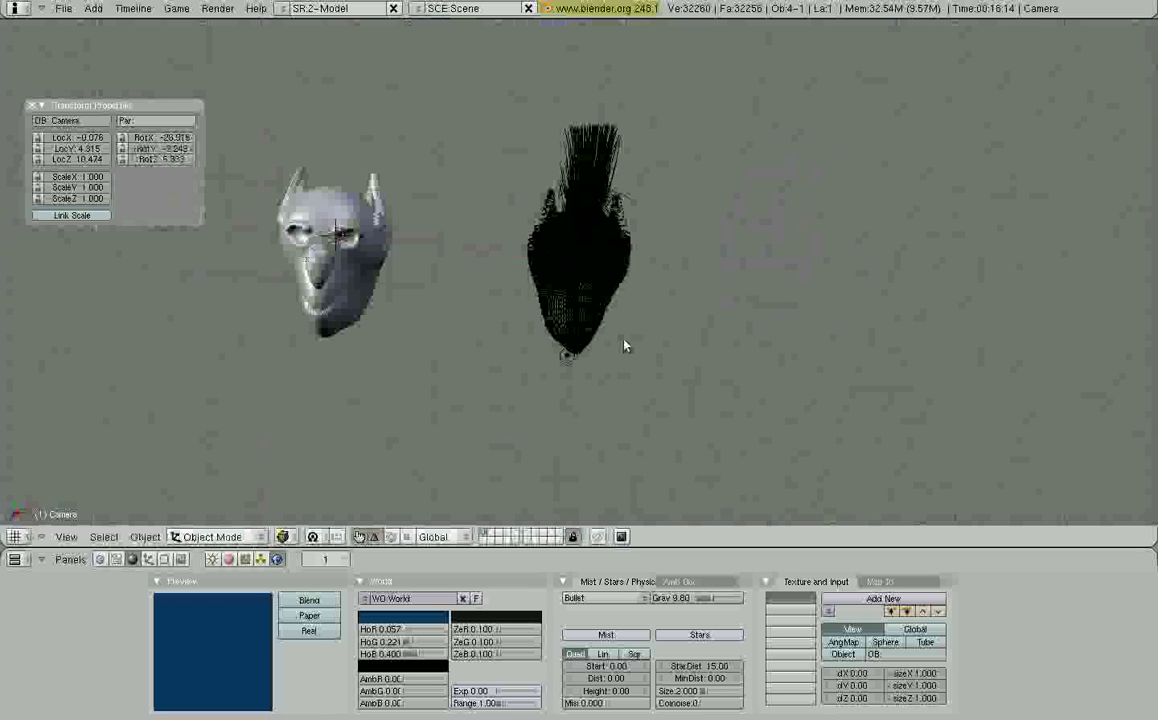
scroll(627, 334, up, 3)
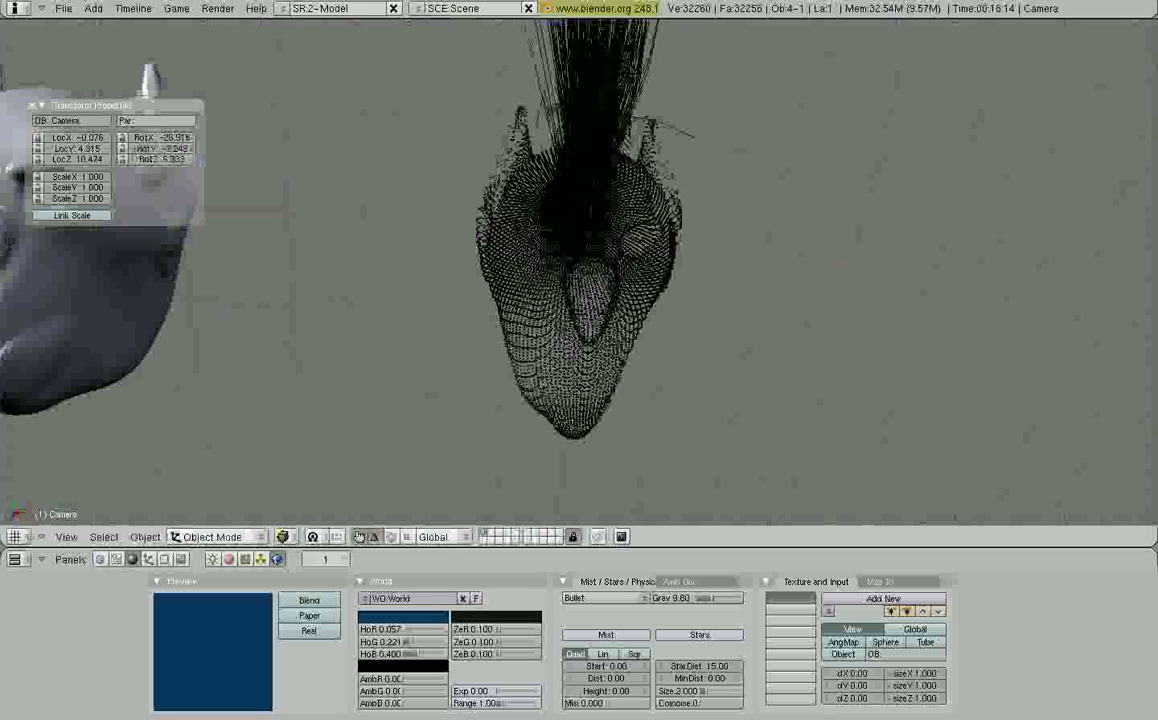
scroll(588, 387, down, 2)
middle_drag(588, 387, 480, 365)
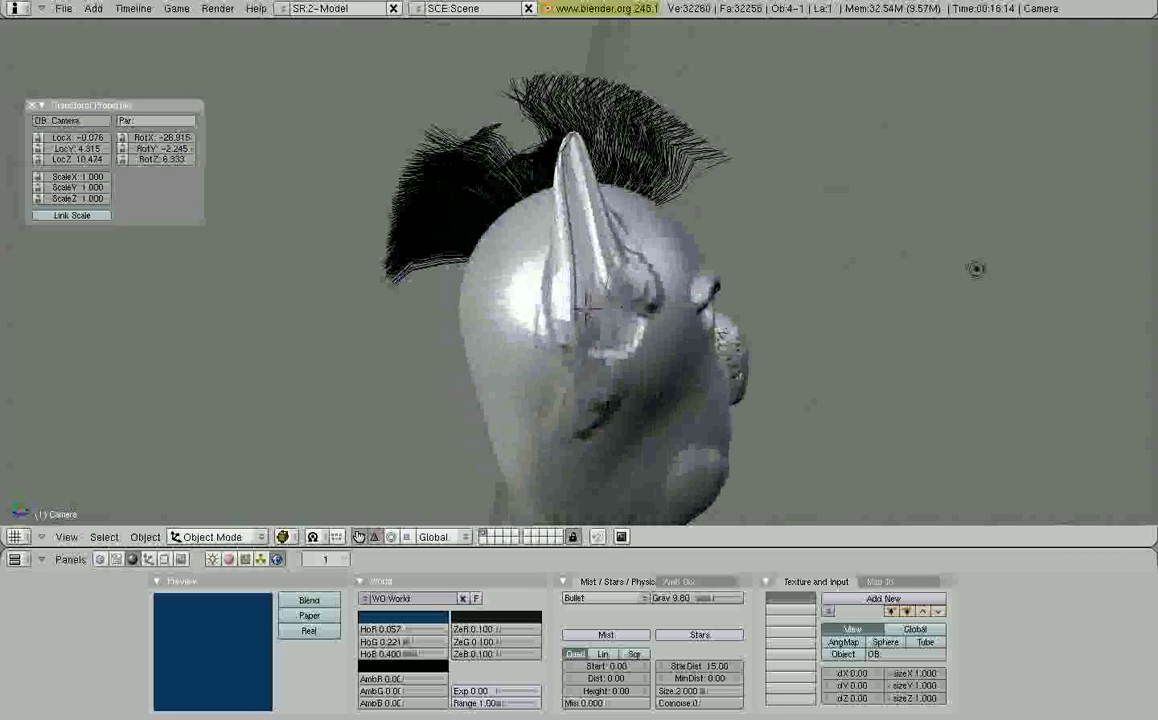
middle_drag(786, 195, 347, 305)
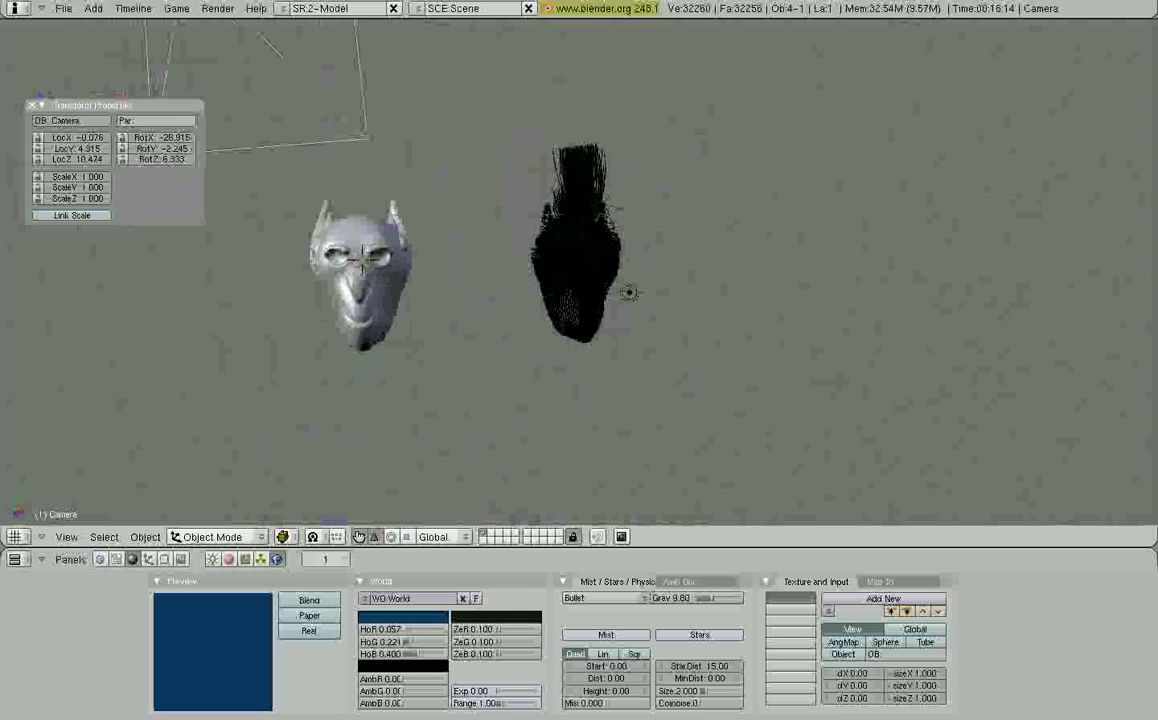
Snap the 3D cursor to the head, then snap the hair object onto it at 0, 0, 0
right_click(350, 285)
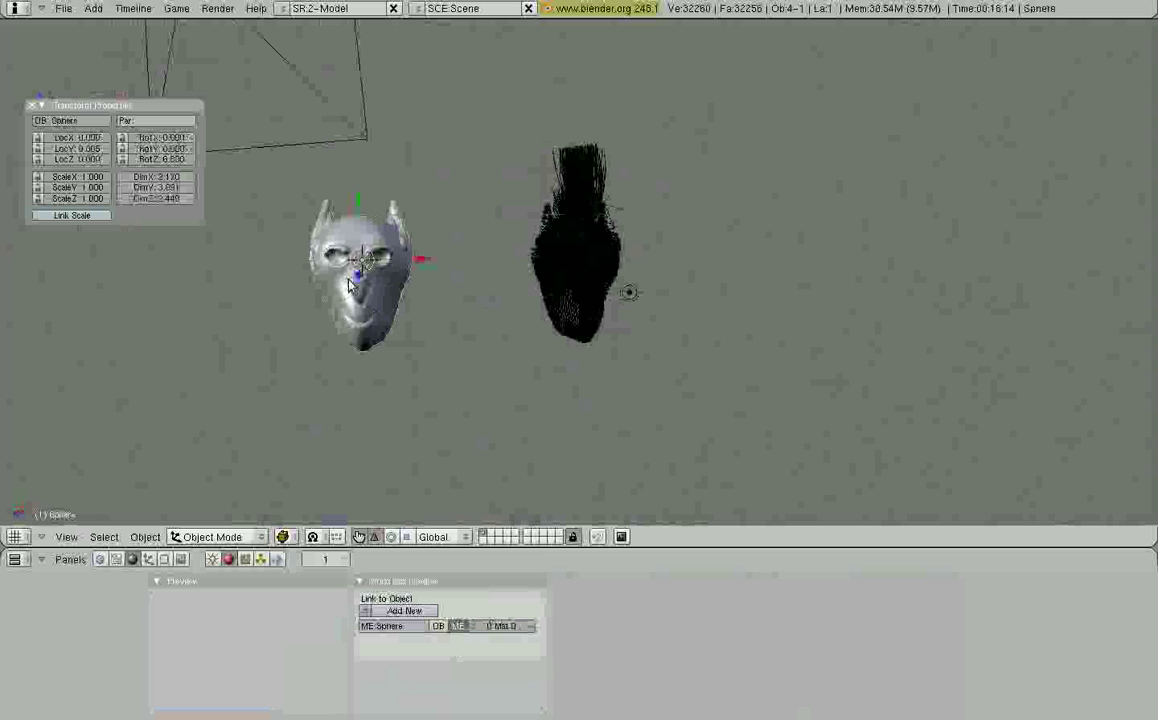
key(shift+s)
click(342, 318)
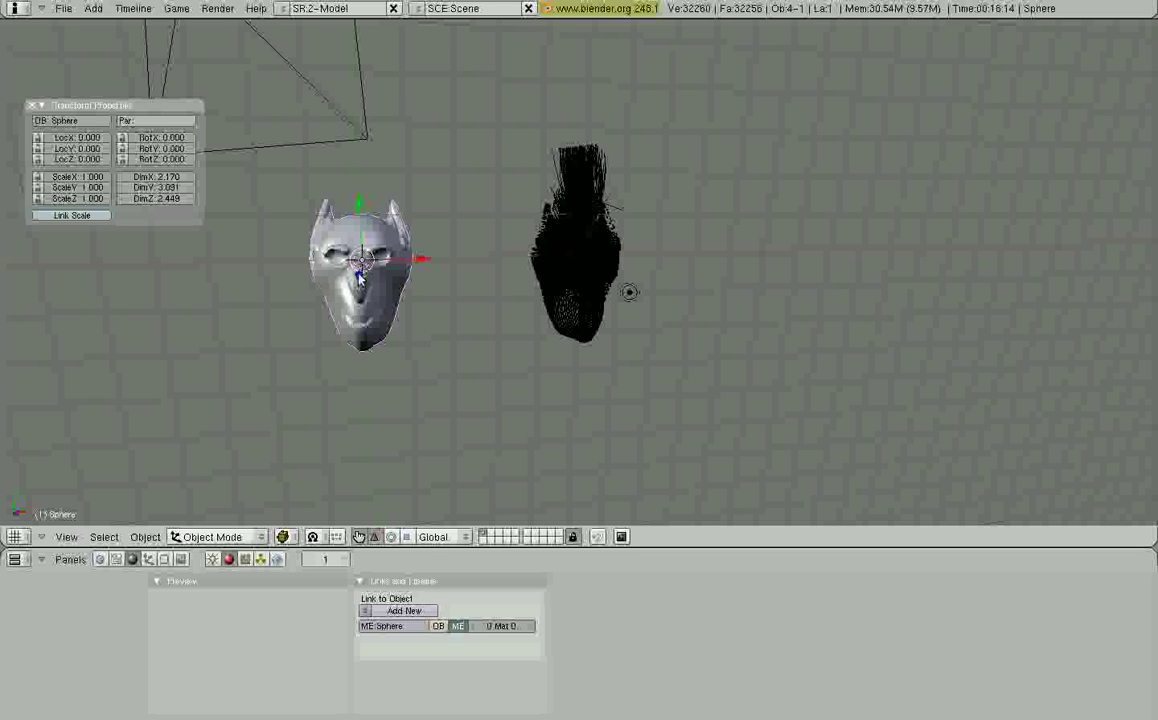
right_click(576, 280)
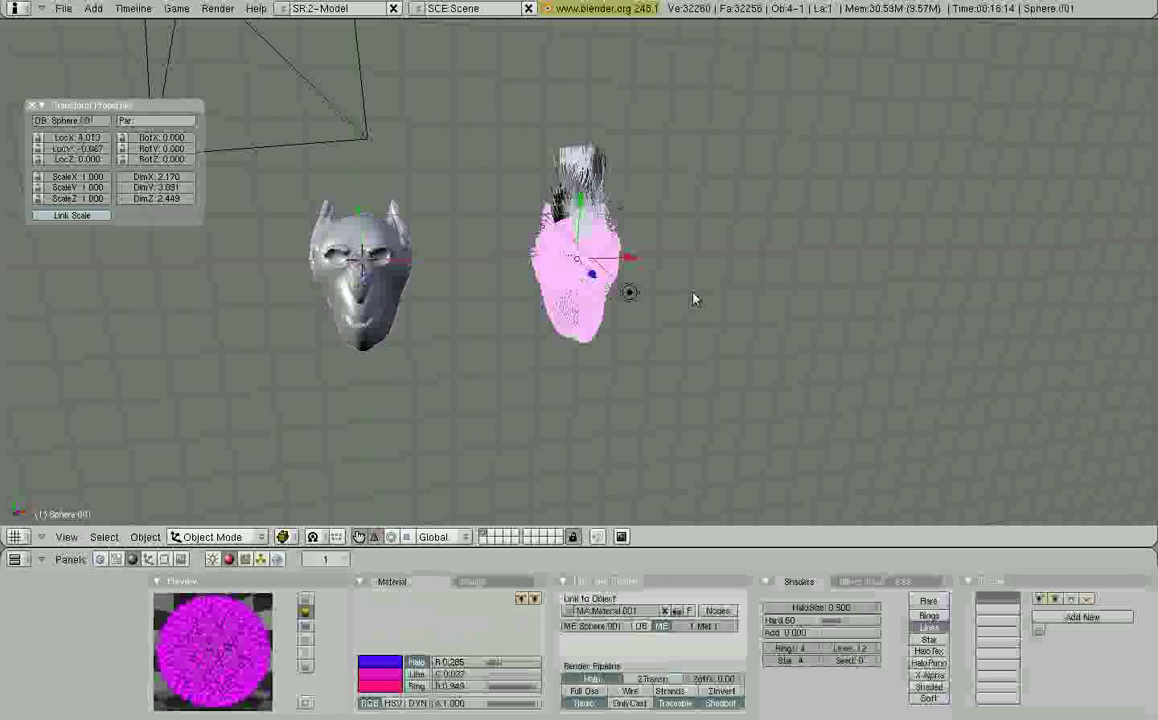
key(shift+s)
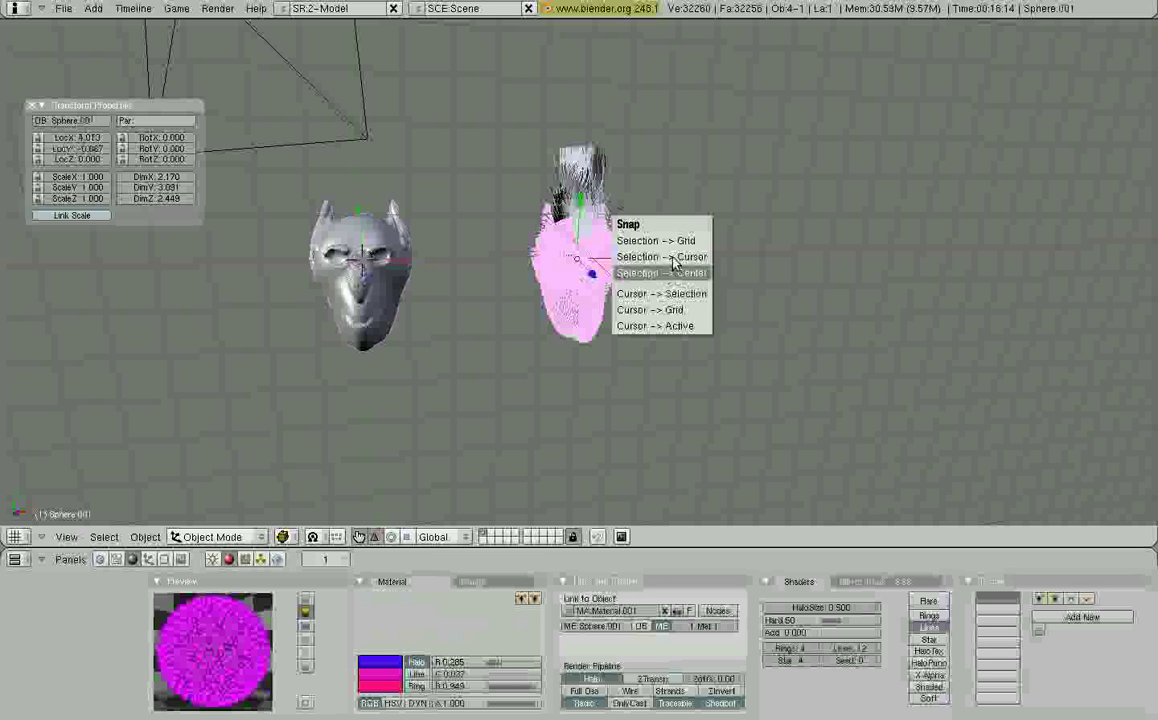
click(674, 266)
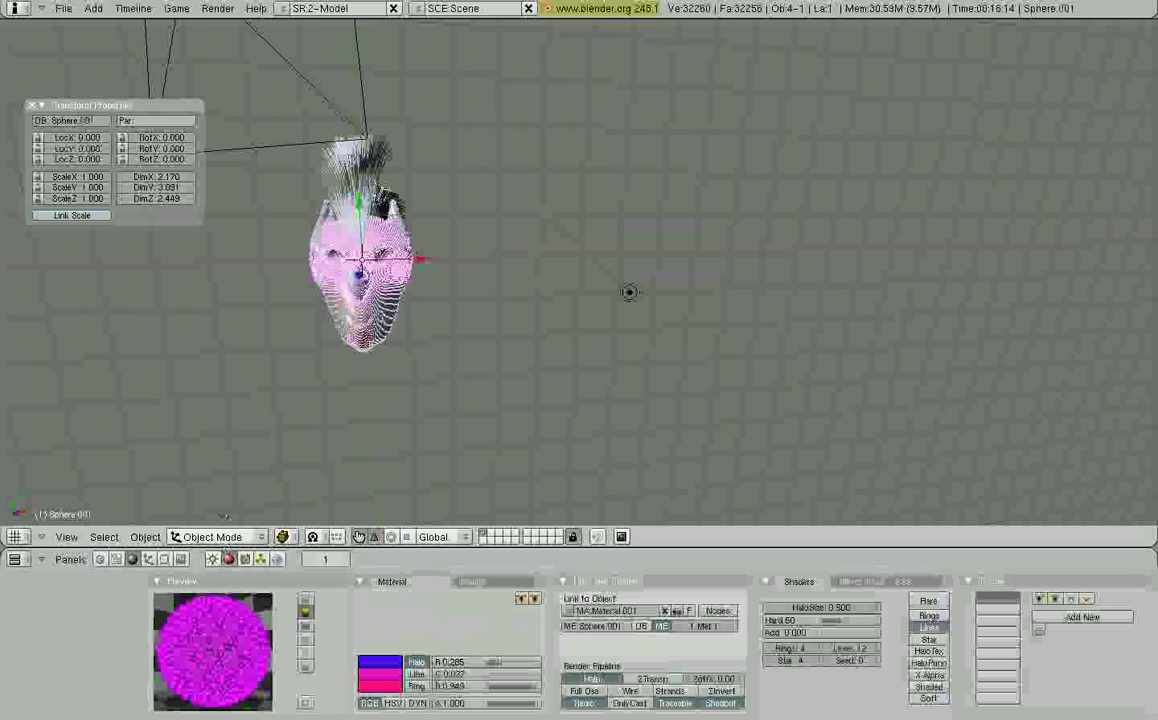
middle_drag(250, 320, 560, 385)
Render the current frame with F12, check the magenta mohawk on blue, then close the render window
click(217, 8)
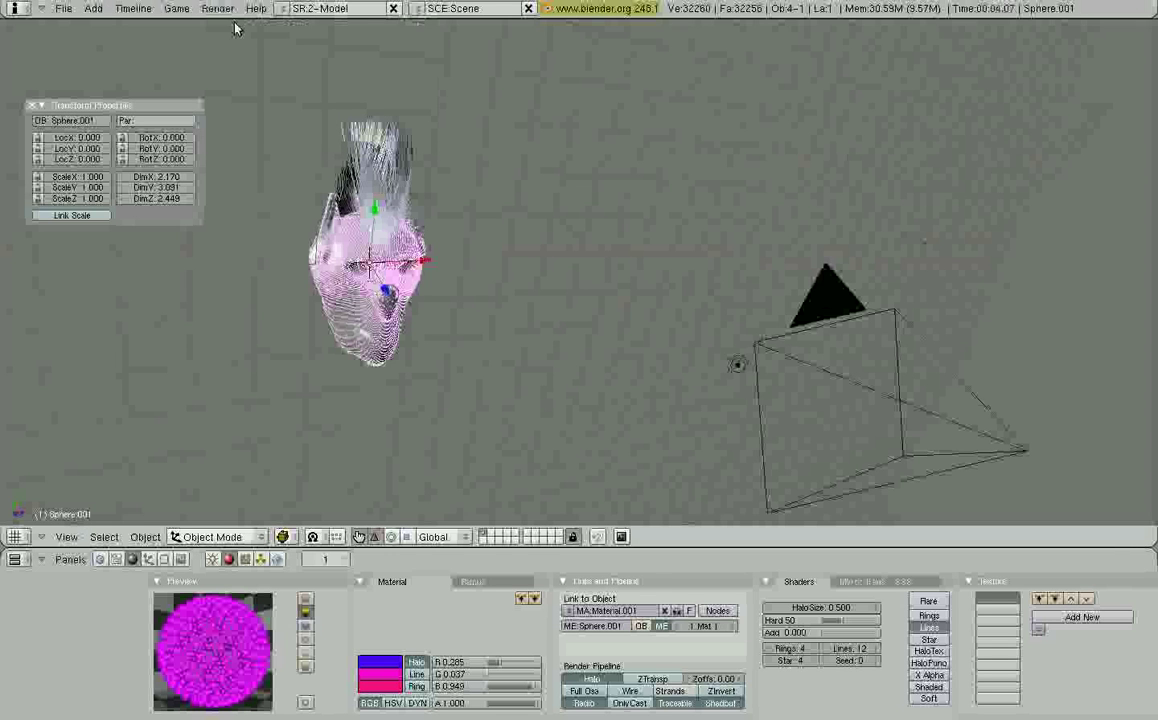
click(217, 8)
key(F12)
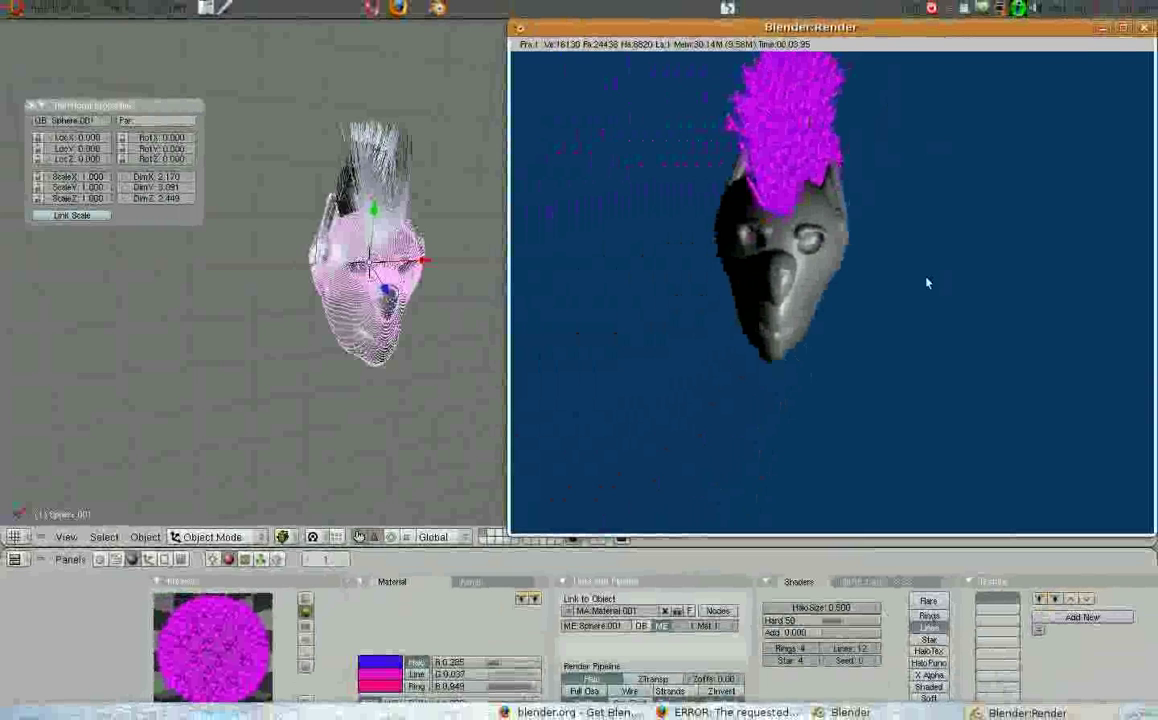
click(1144, 27)
middle_drag(323, 345, 404, 285)
Select the head and the hair object Sphere.001 and parent them with Ctrl+P
right_click(404, 285)
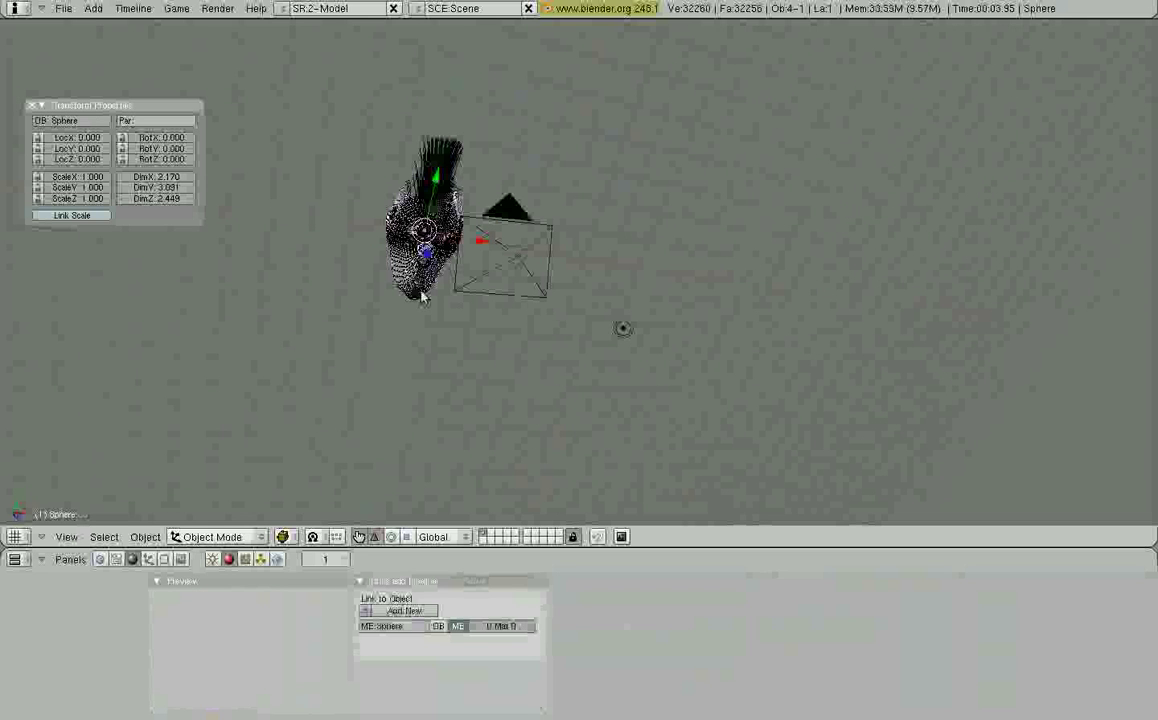
click(148, 559)
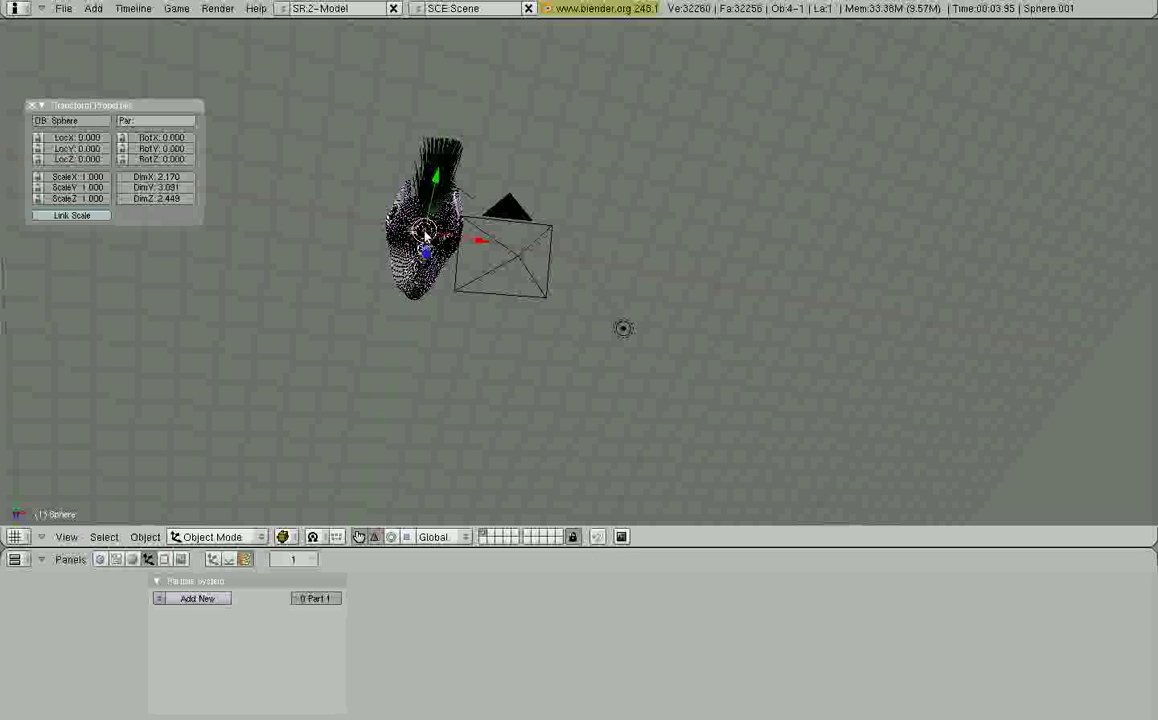
shift+right_click(425, 235)
key(ctrl+p)
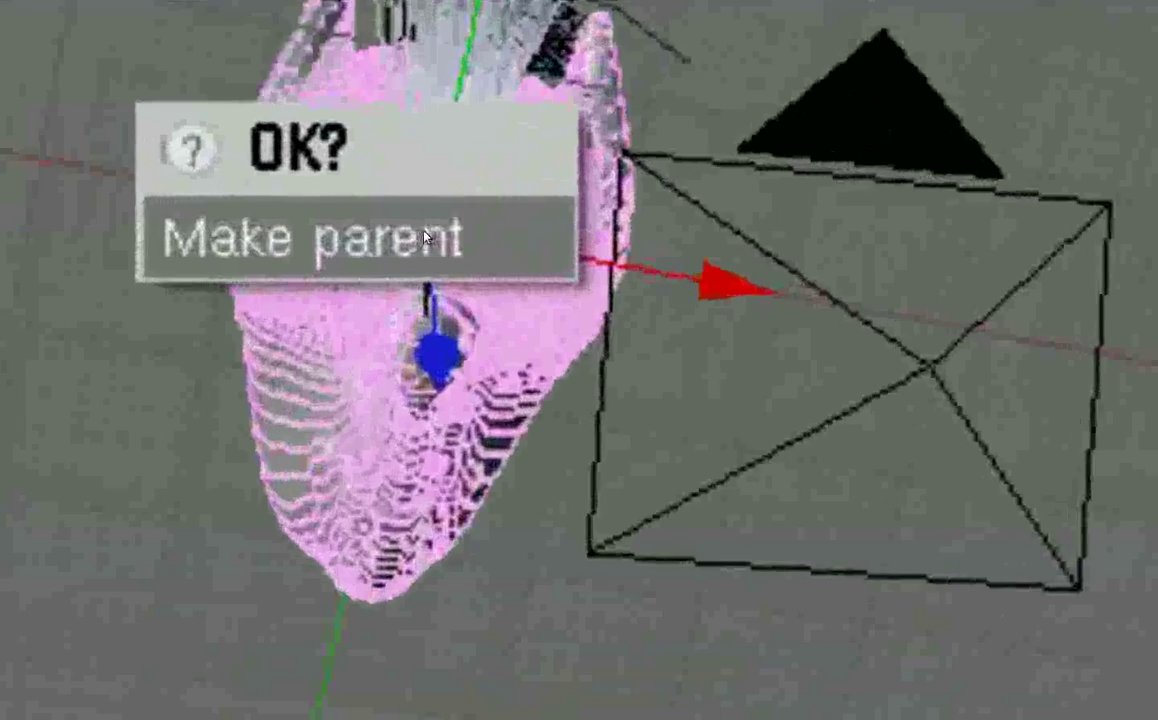
click(425, 236)
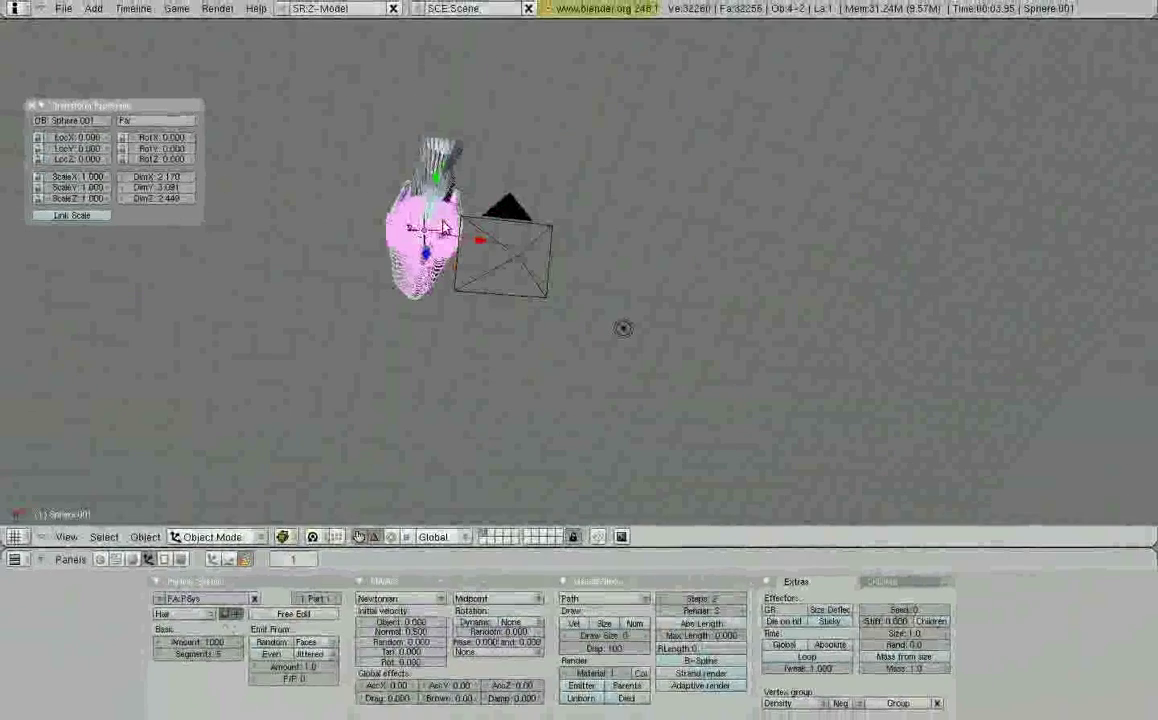
Grab the parented head and hair to a new position and orbit to inspect the strands
key(g)
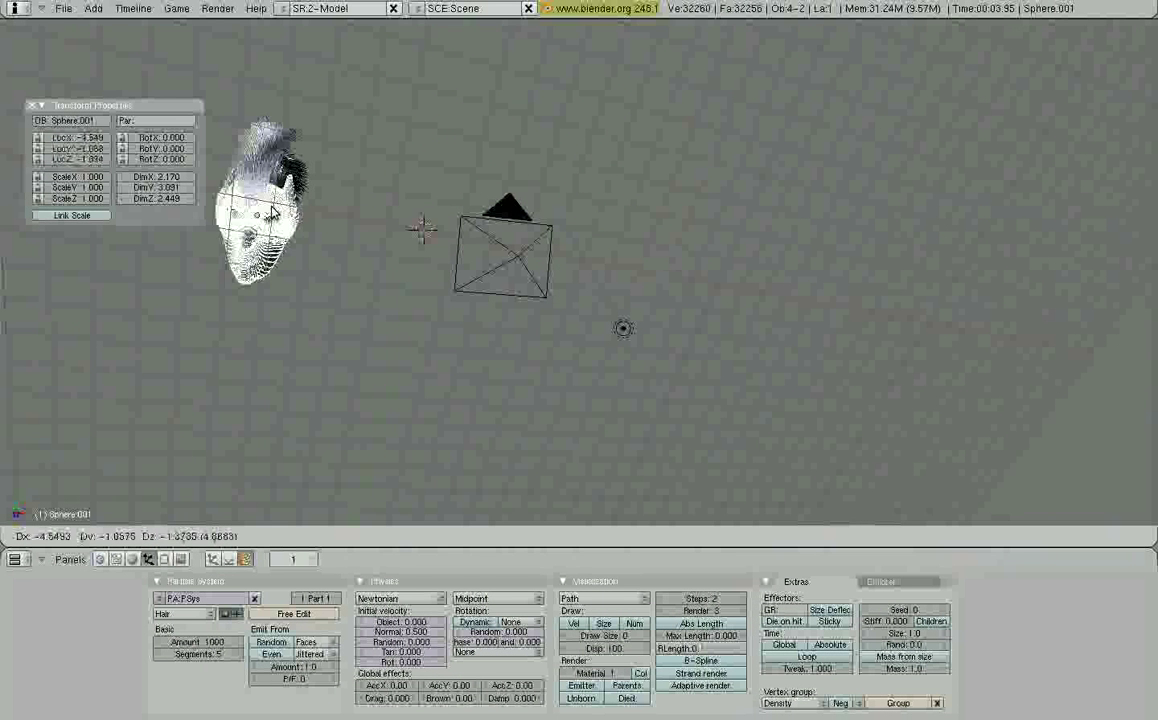
click(268, 214)
middle_drag(509, 349, 553, 321)
middle_drag(201, 321, 390, 310)
middle_drag(608, 285, 739, 300)
scroll(698, 302, up, 5)
scroll(698, 302, down, 5)
middle_drag(670, 259, 633, 254)
middle_drag(586, 343, 580, 330)
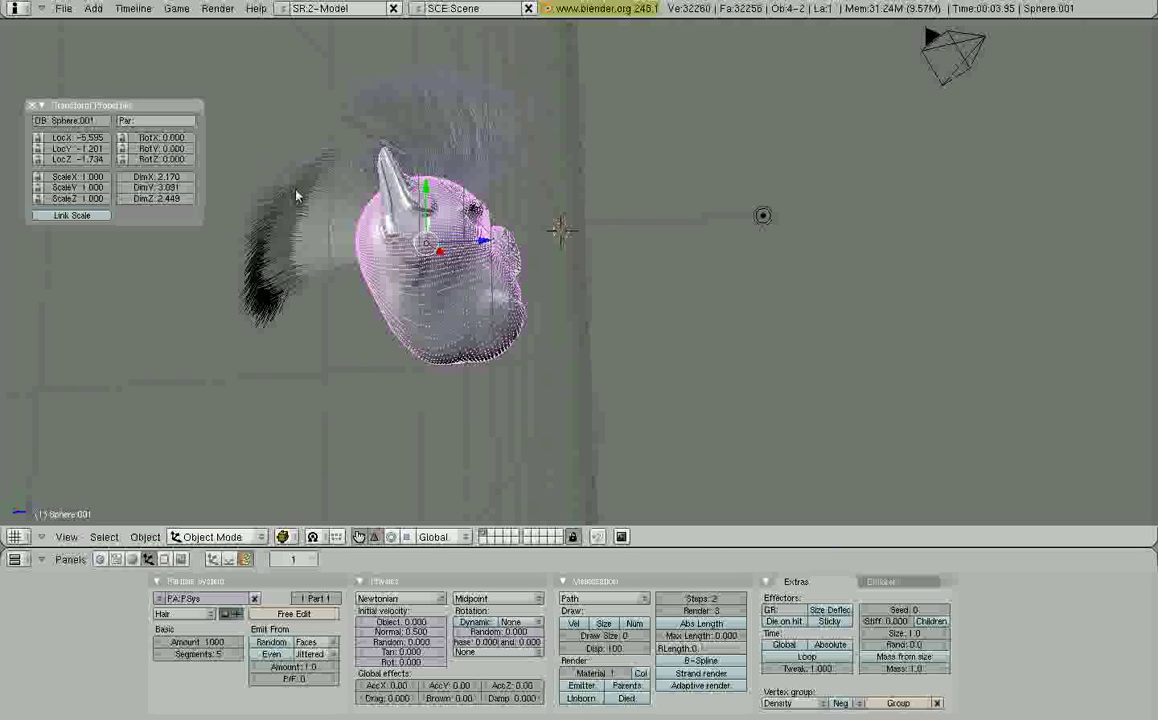